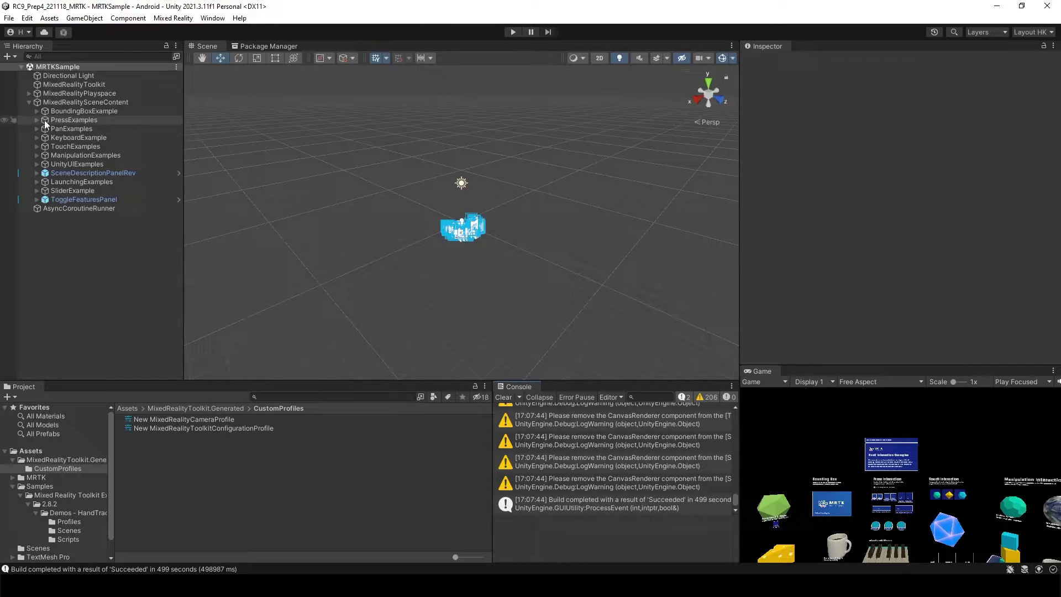
Step: Delete the Piano, plates, cube, titles and subtitle, leaving only the pressable and round buttons
click(122, 199)
shift+click(84, 112)
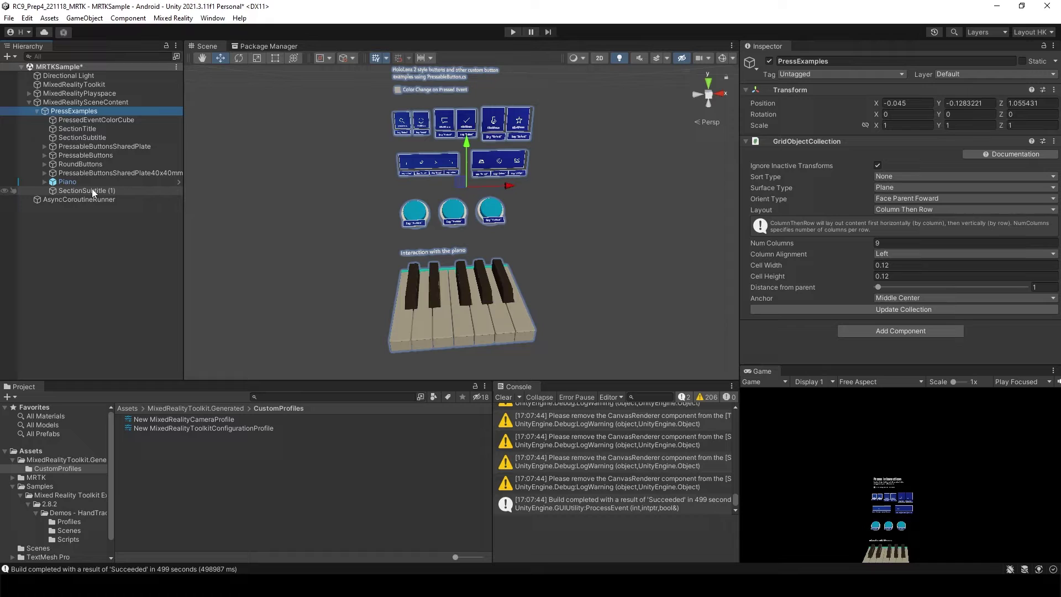
click(104, 143)
shift+click(95, 120)
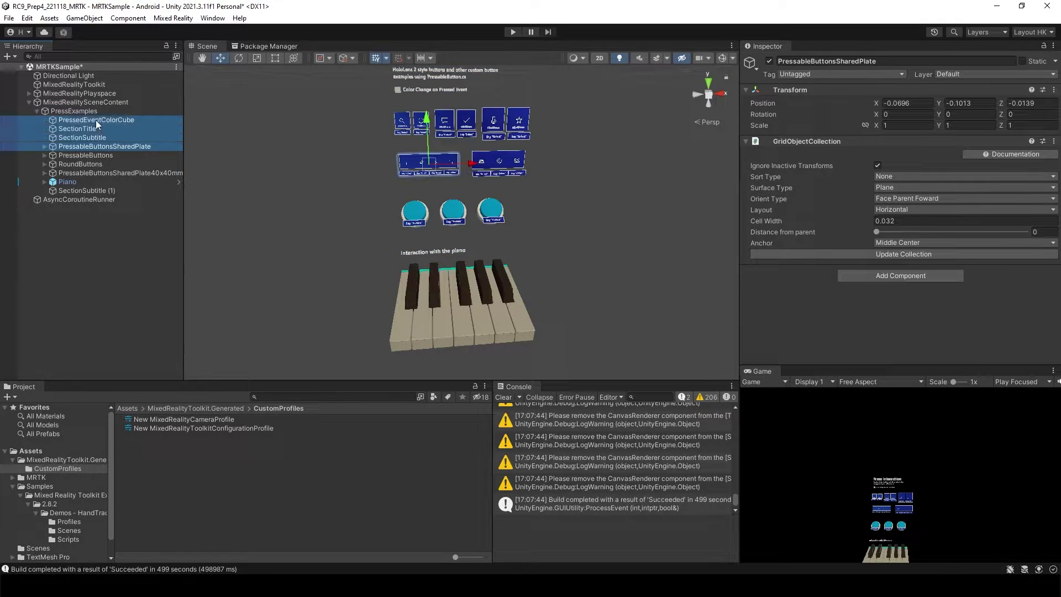
ctrl+click(92, 174)
ctrl+click(79, 191)
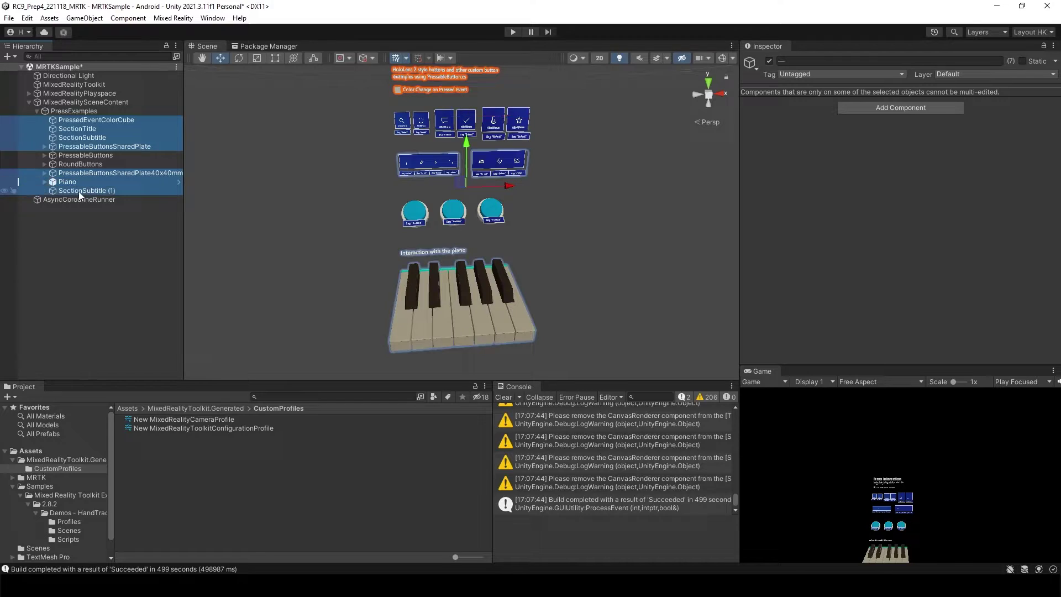
key(Delete)
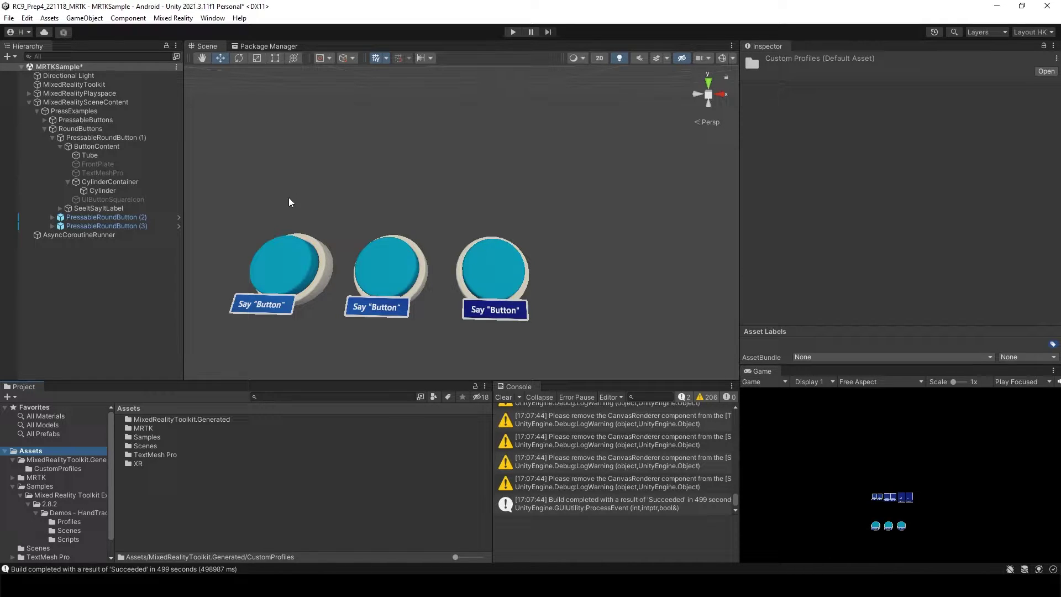
Step: Select PressableRoundButton (1) and expand its Cylinder's PressableRoundButtonColor theme in the Inspector
click(104, 137)
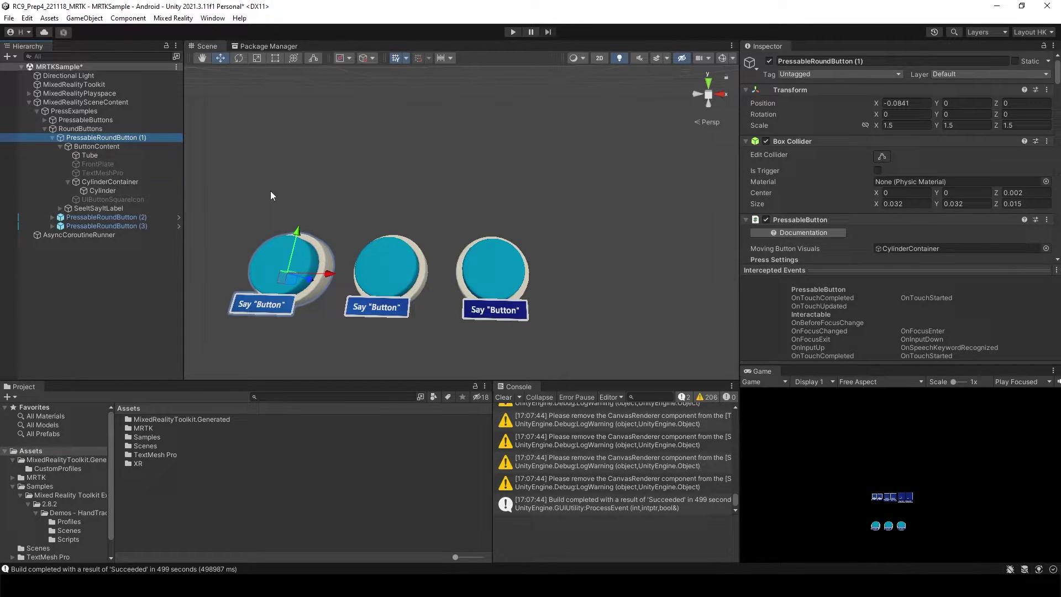
scroll(816, 173, down, 3)
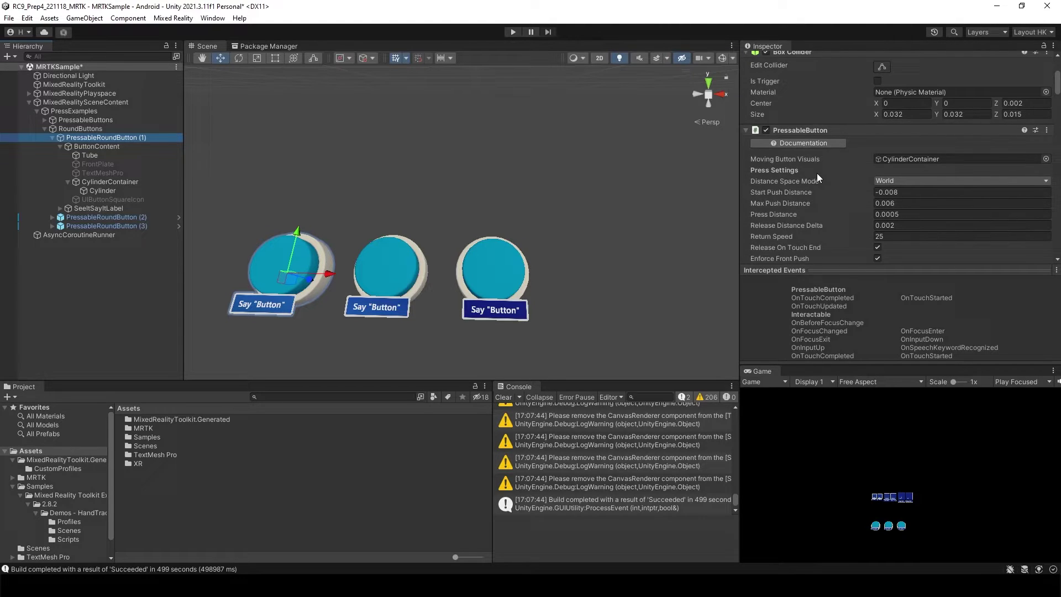
scroll(817, 174, down, 3)
scroll(818, 175, down, 3)
scroll(912, 179, down, 3)
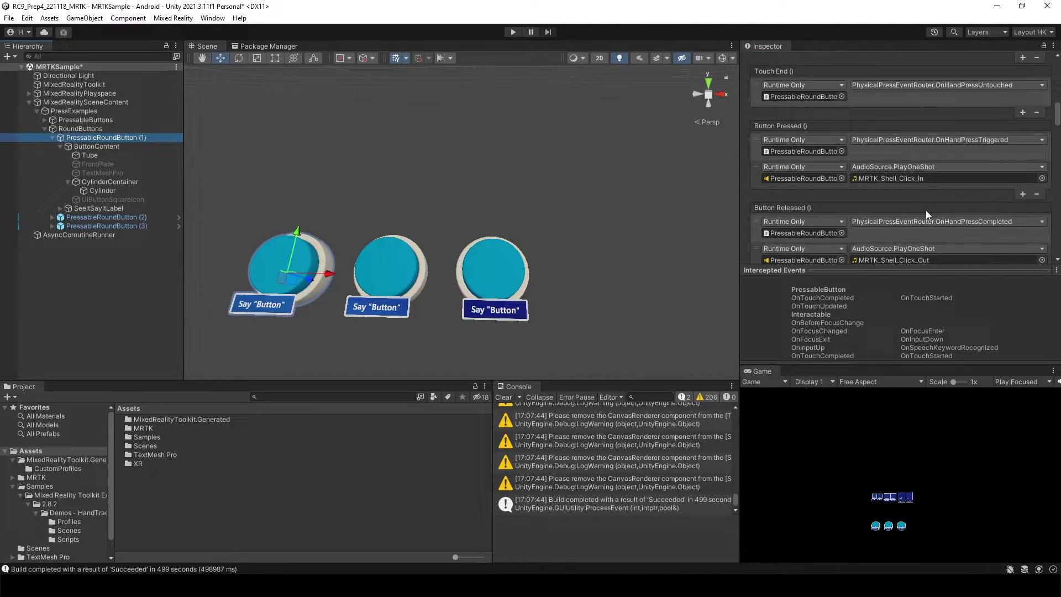
scroll(926, 210, down, 3)
scroll(925, 209, down, 3)
scroll(924, 209, down, 3)
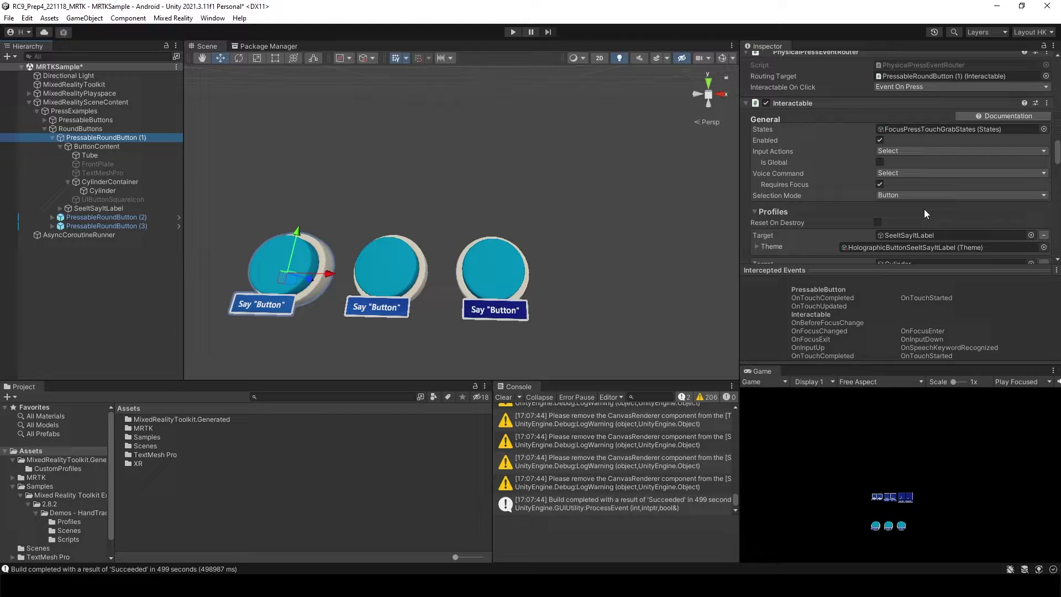
scroll(925, 213, down, 2)
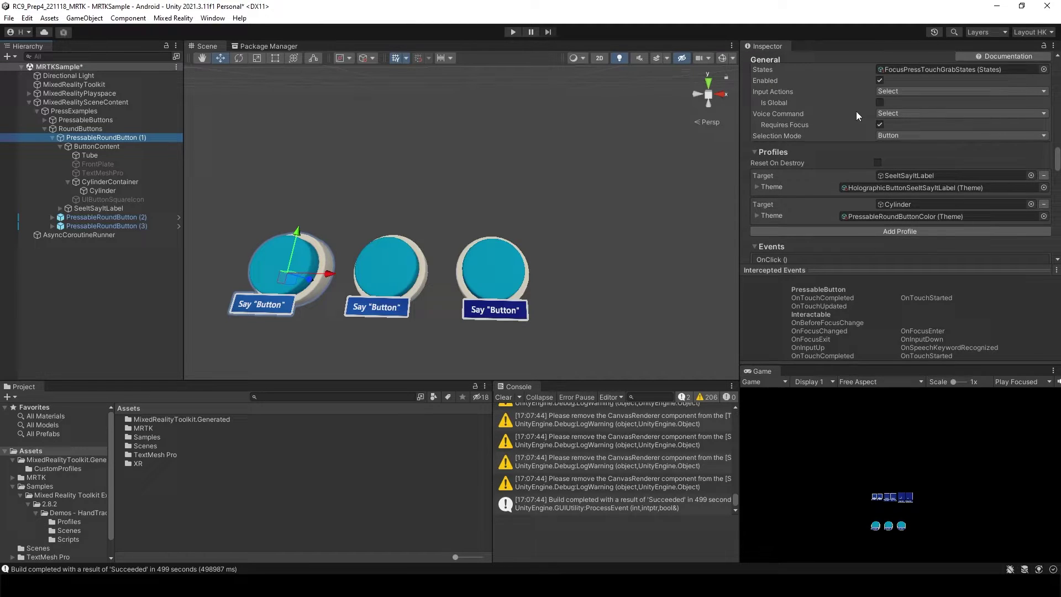
scroll(796, 141, up, 3)
scroll(800, 169, down, 3)
Step: Change the round button theme's Default colour from cyan to yellow-green, then start Play mode
click(756, 215)
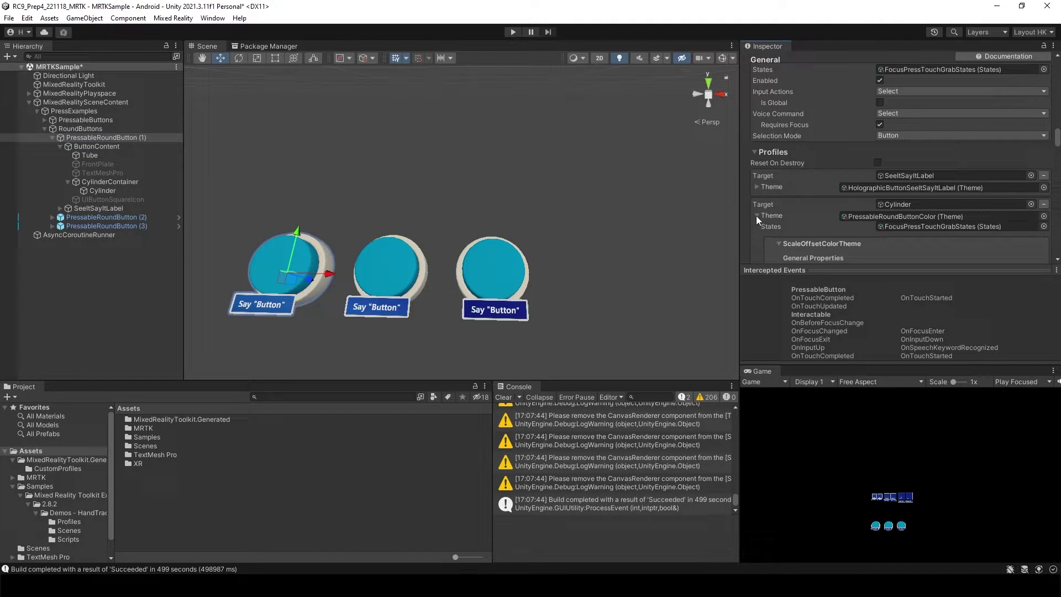
scroll(839, 218, down, 3)
scroll(841, 217, down, 4)
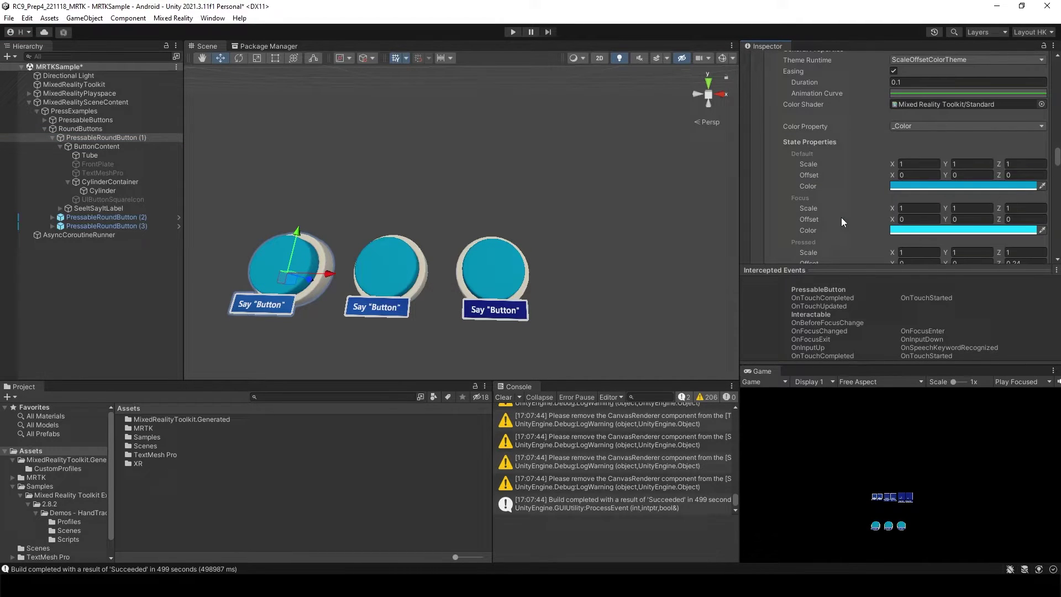
scroll(870, 228, down, 1)
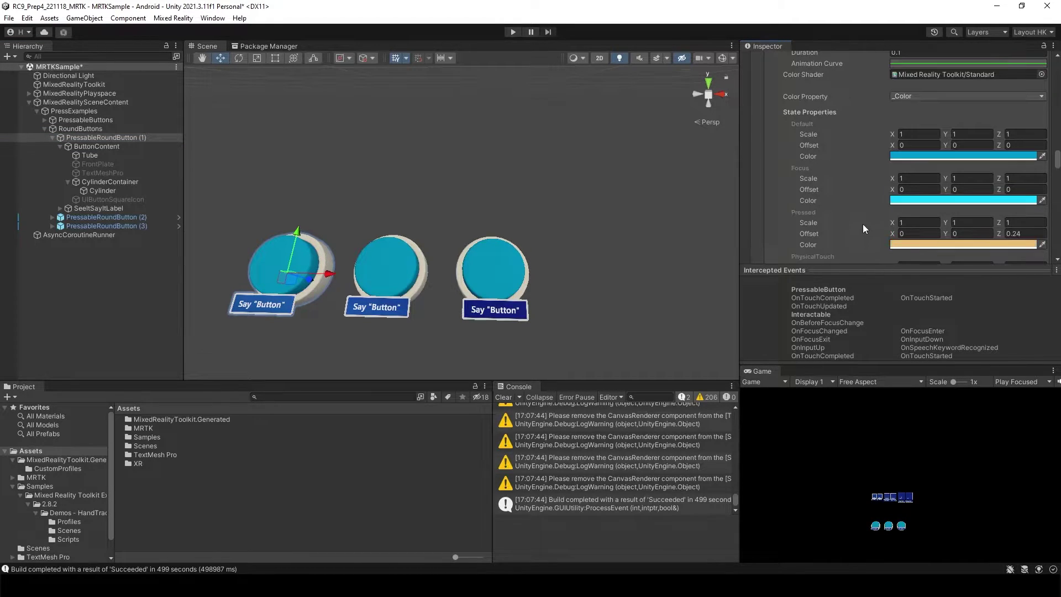
click(948, 157)
drag(988, 195, 1011, 201)
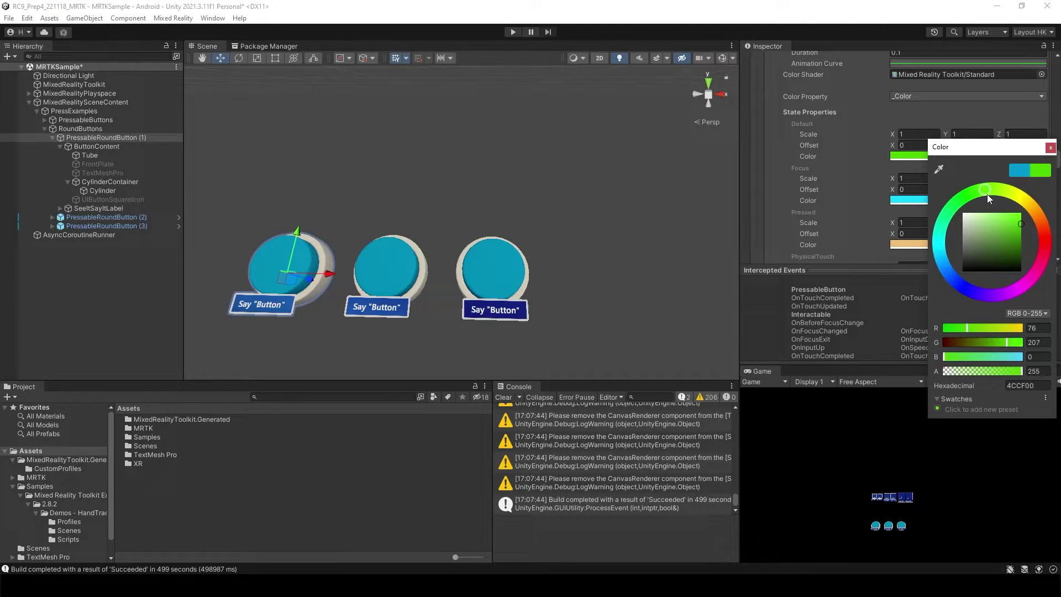
click(1050, 146)
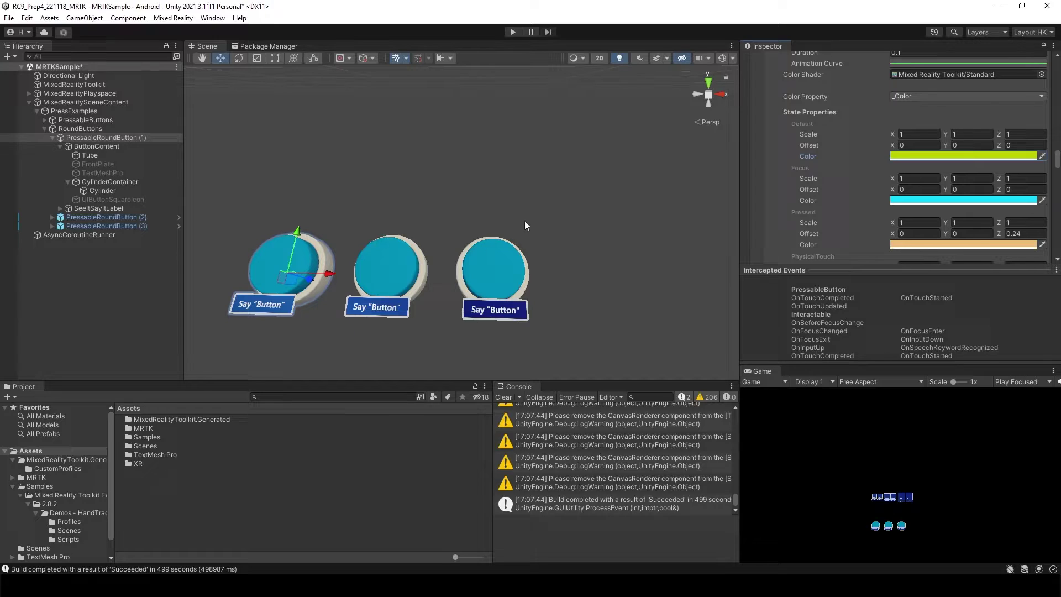
click(510, 31)
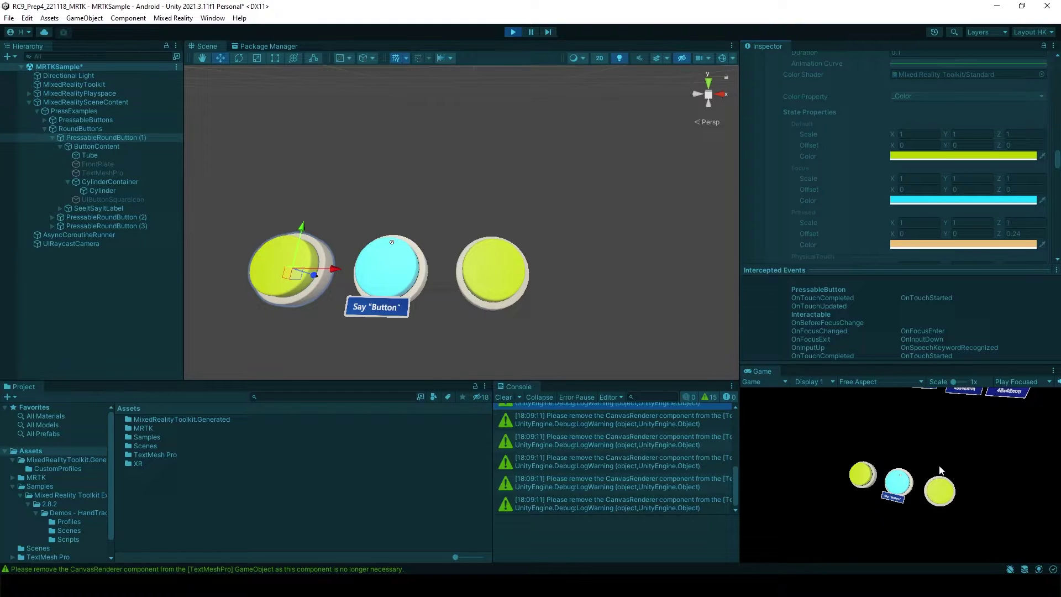
Step: Press the middle round button twice to test its state colours, then stop Play mode
click(900, 487)
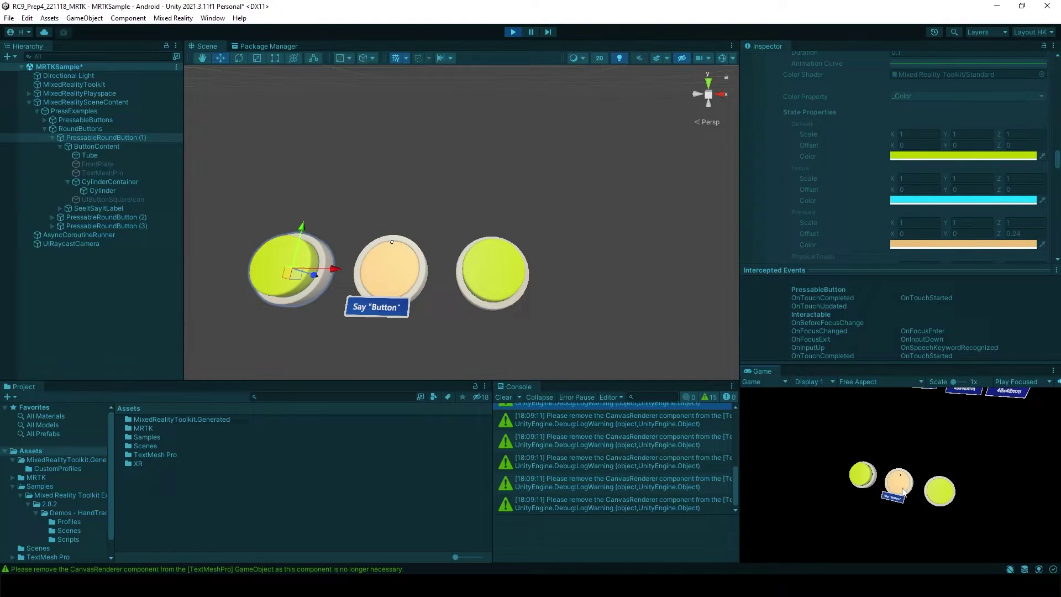
click(904, 491)
click(511, 32)
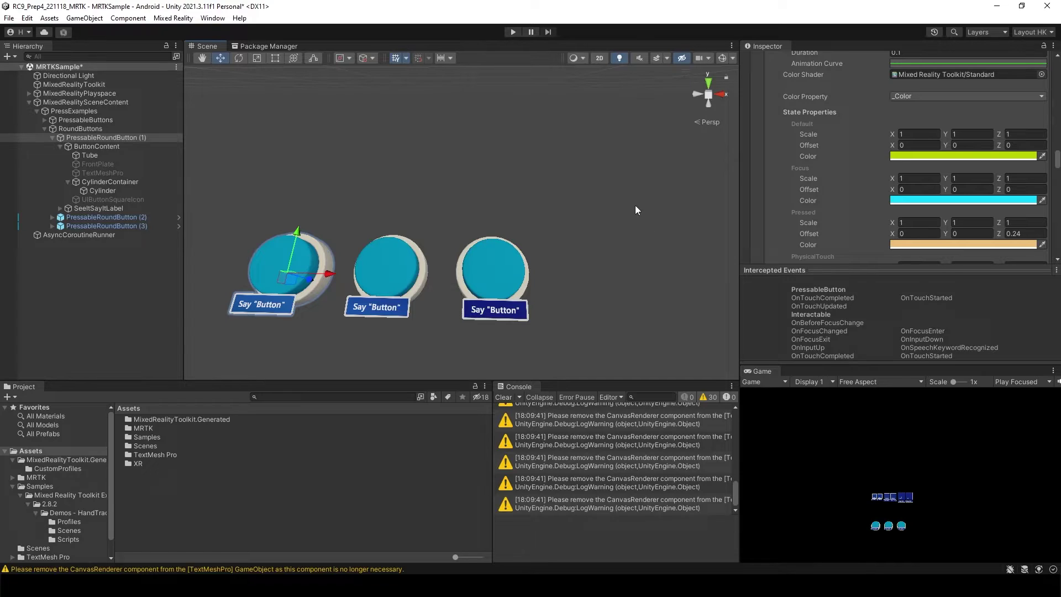
scroll(999, 110, up, 2)
scroll(1011, 130, up, 2)
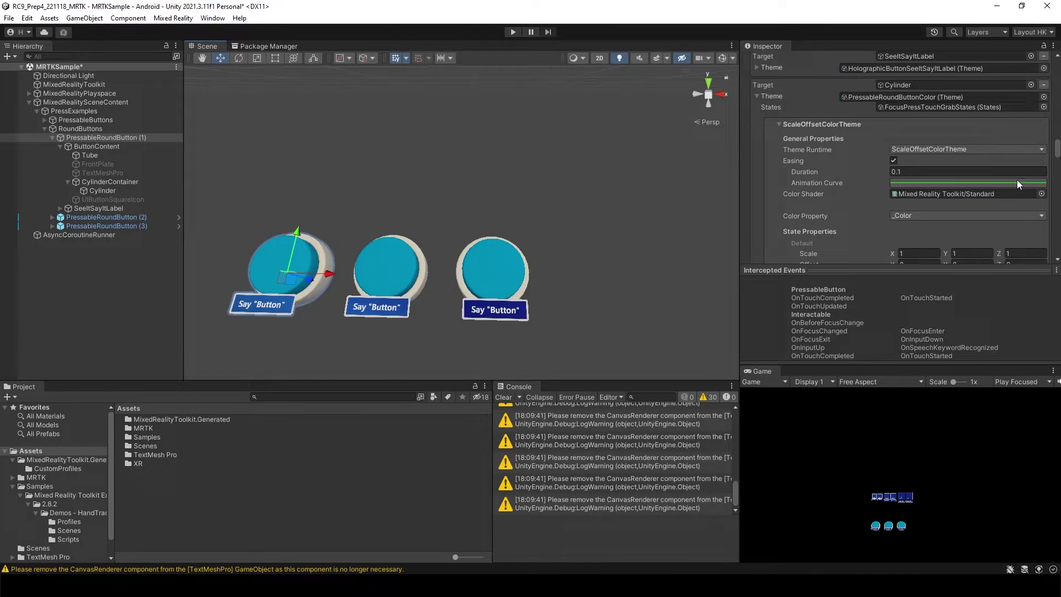
scroll(1031, 162, up, 2)
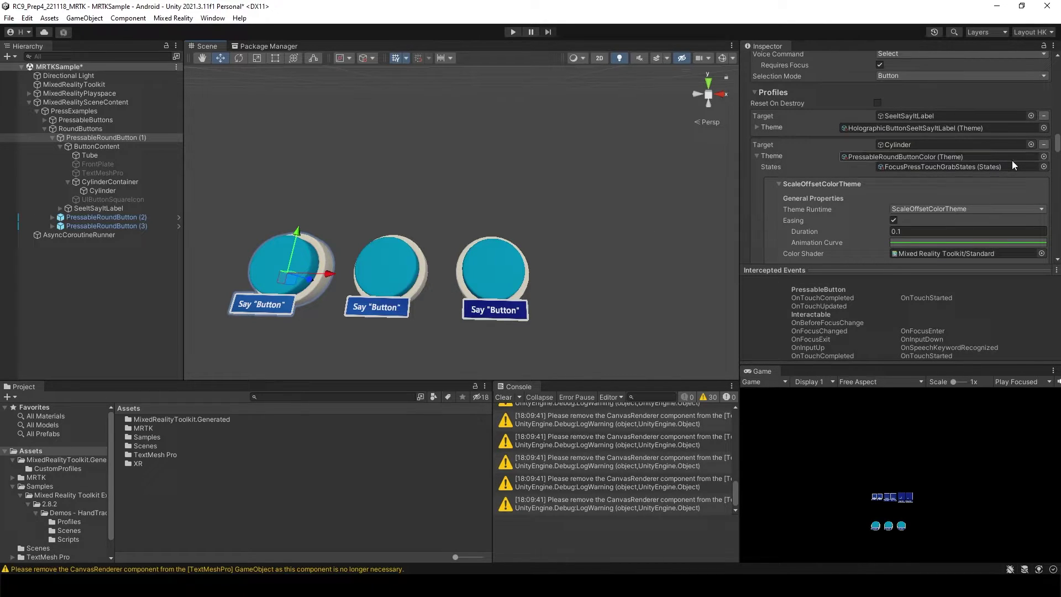
Step: Locate the PressableRoundButtonColor asset, collapse the Generated and Samples folders, and show the Assets root
click(890, 157)
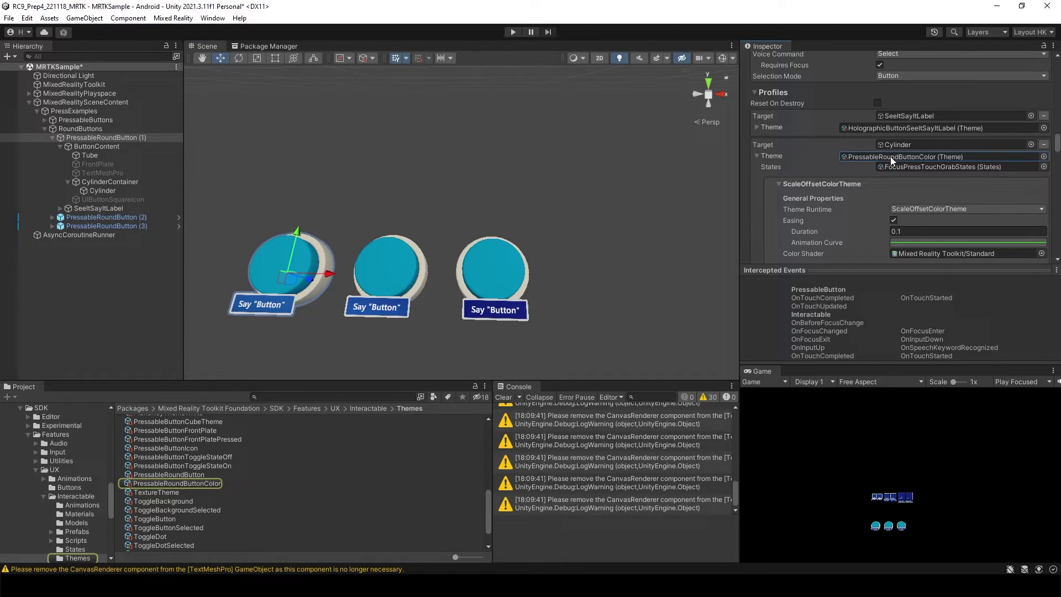
click(172, 484)
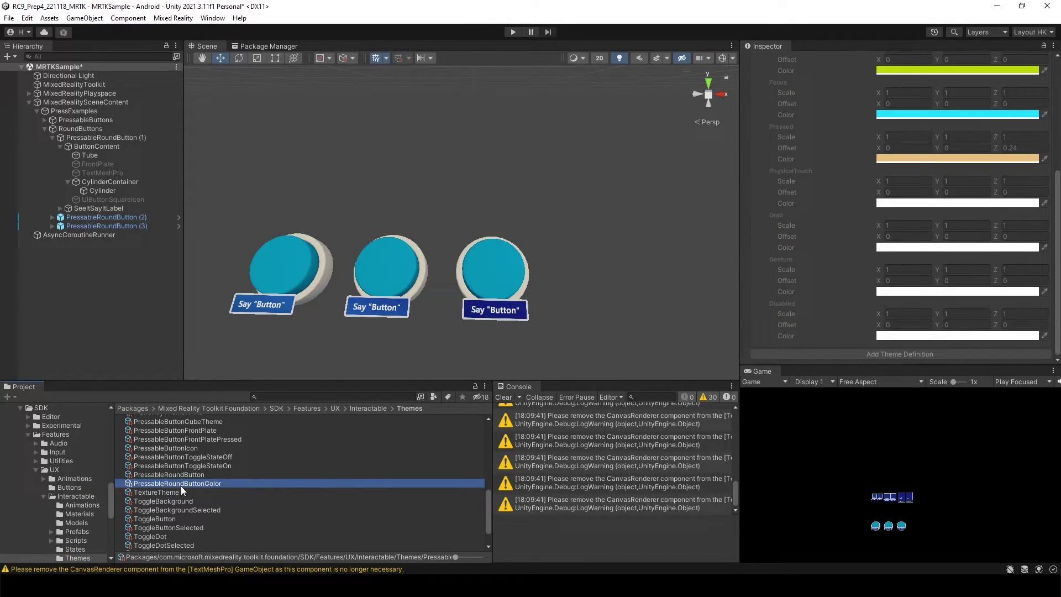
scroll(61, 464, up, 10)
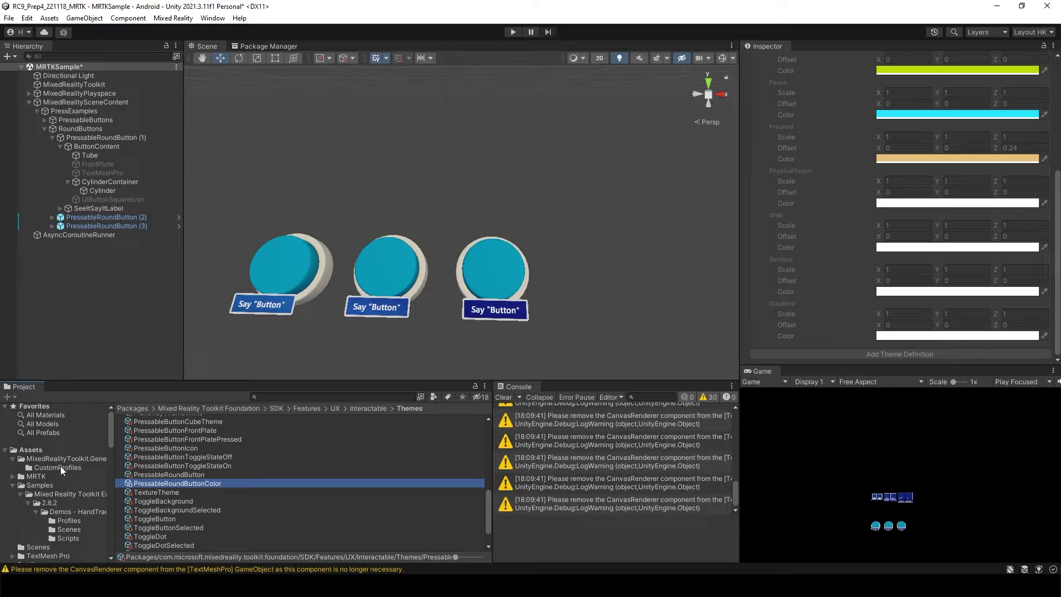
click(14, 460)
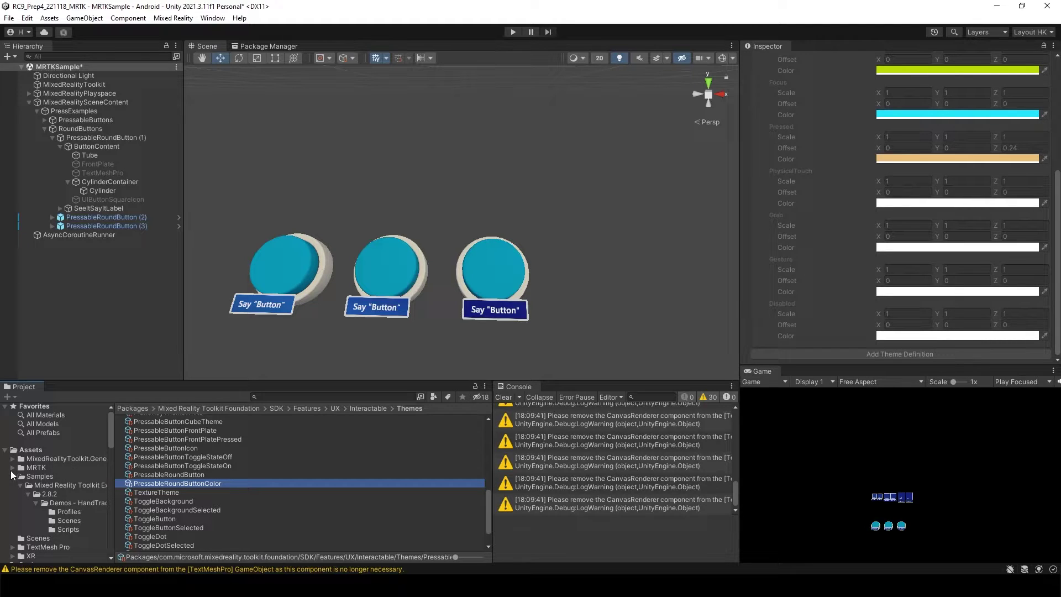
click(13, 476)
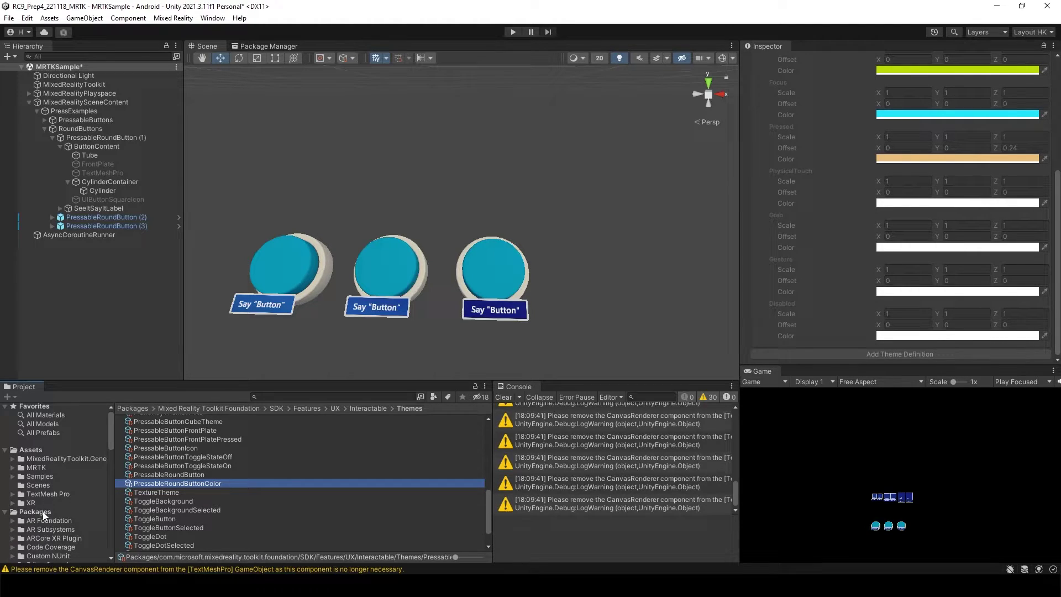
click(32, 452)
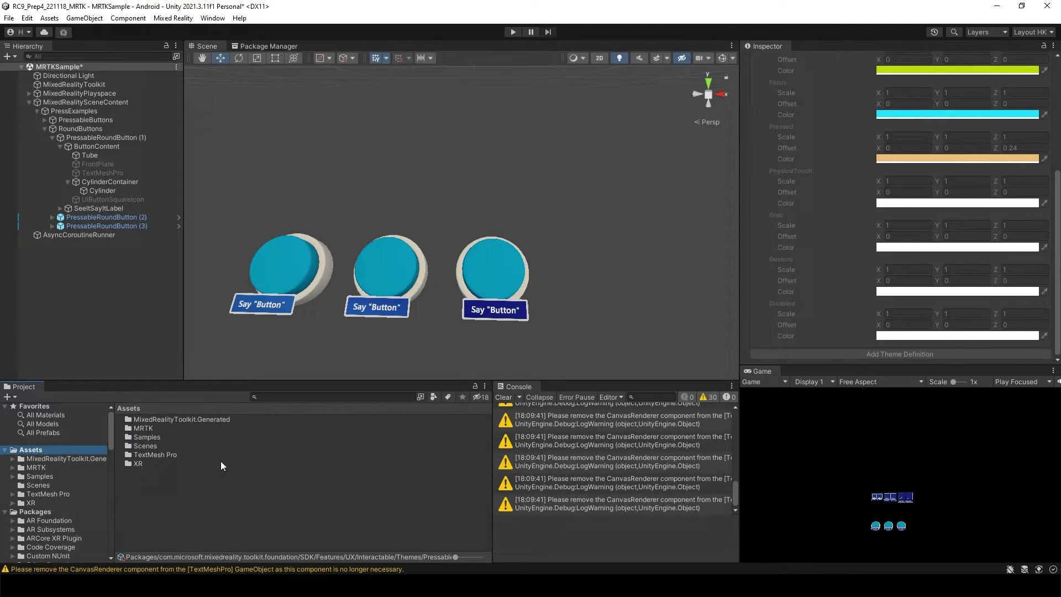
Step: Create a new folder named Colors under Assets and open it
right_click(157, 493)
mouse_move(240, 194)
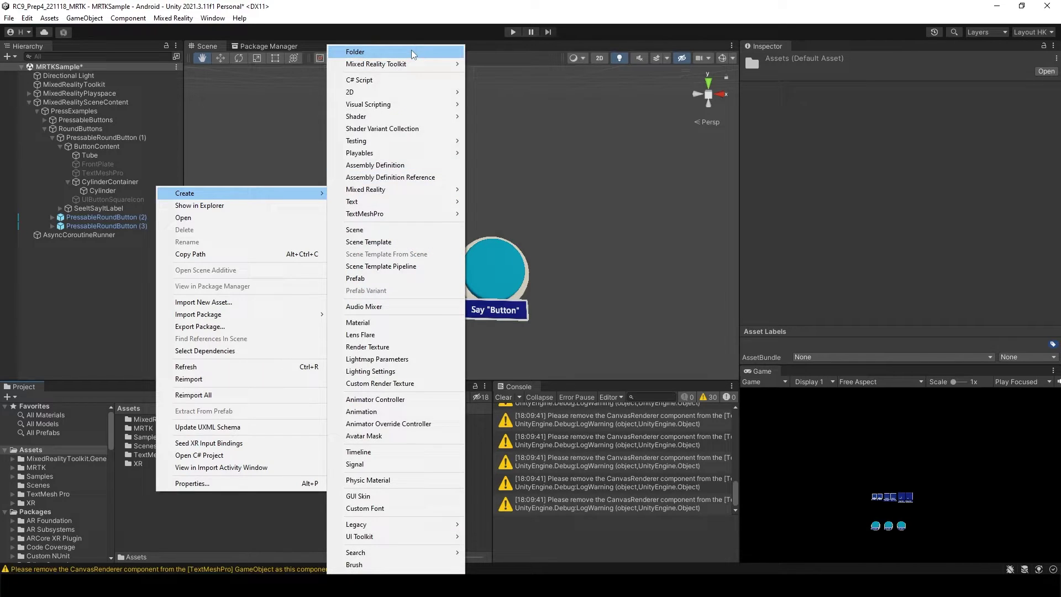
click(412, 50)
text(Col)
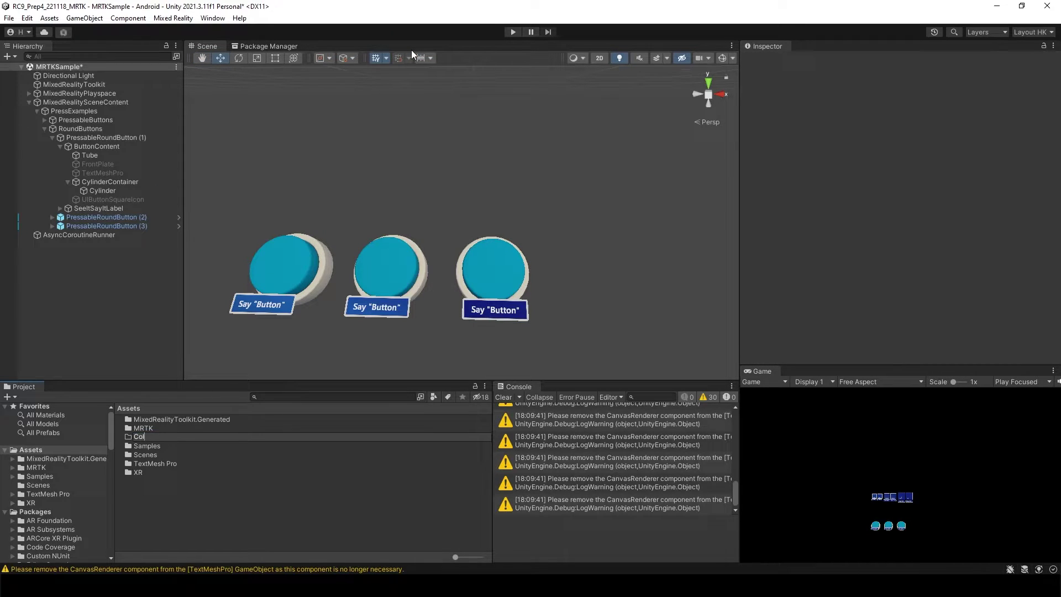
text(ors)
key(Return)
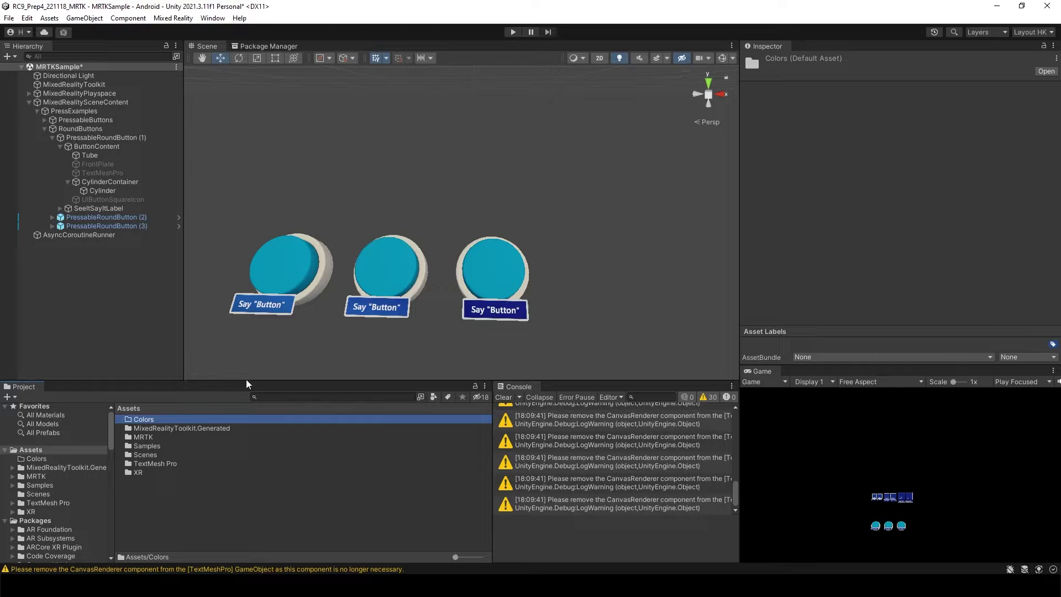
double_click(156, 421)
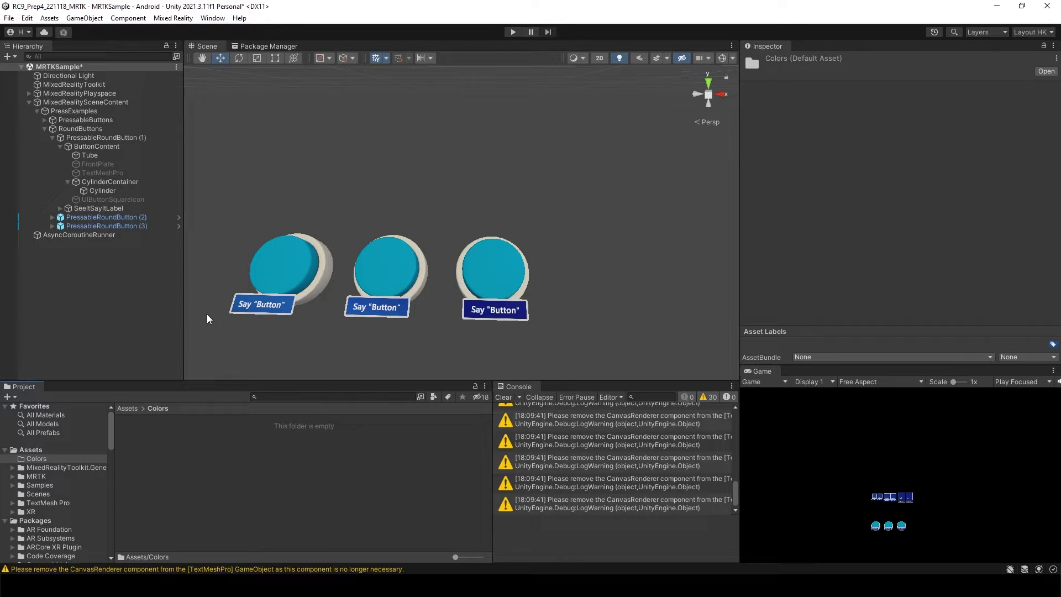
Step: Copy the Cylinder's PressableRoundButtonColor theme asset into the Colors folder
click(97, 191)
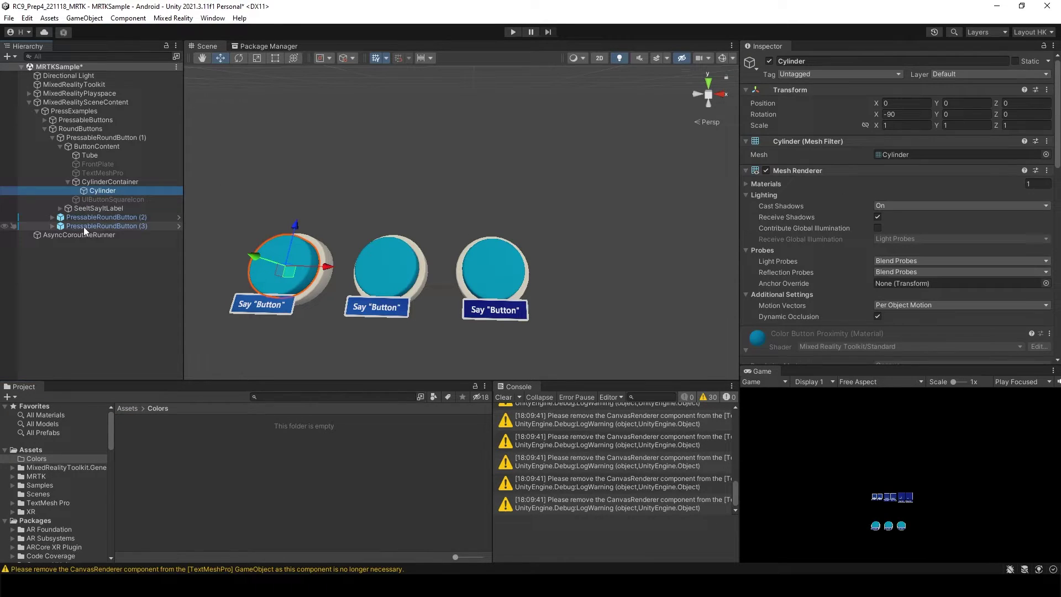
click(101, 137)
scroll(924, 227, down, 3)
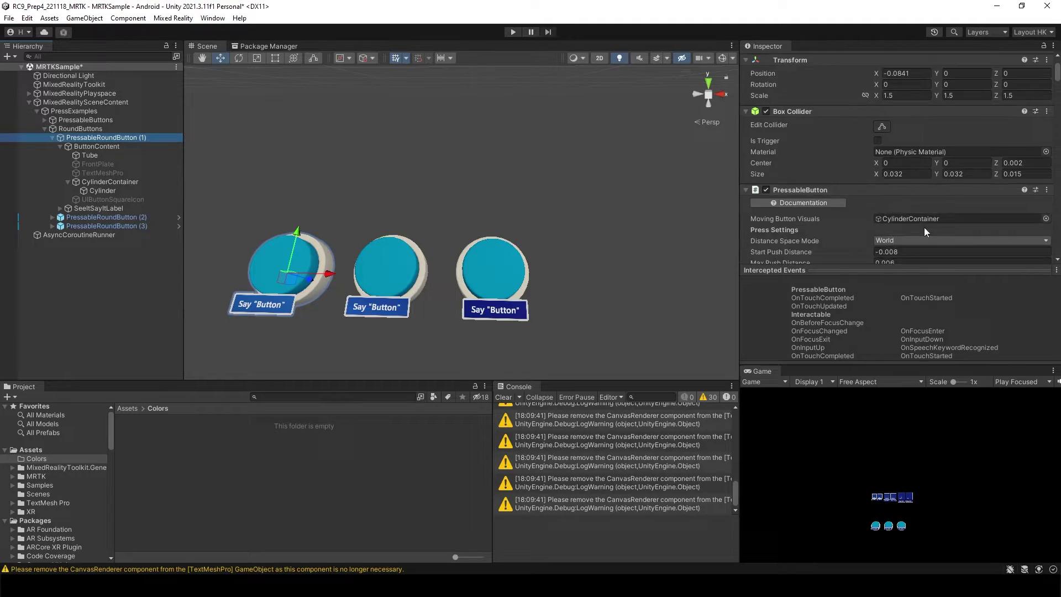
scroll(935, 226, down, 5)
scroll(935, 228, down, 5)
scroll(935, 228, down, 5)
scroll(935, 228, down, 5)
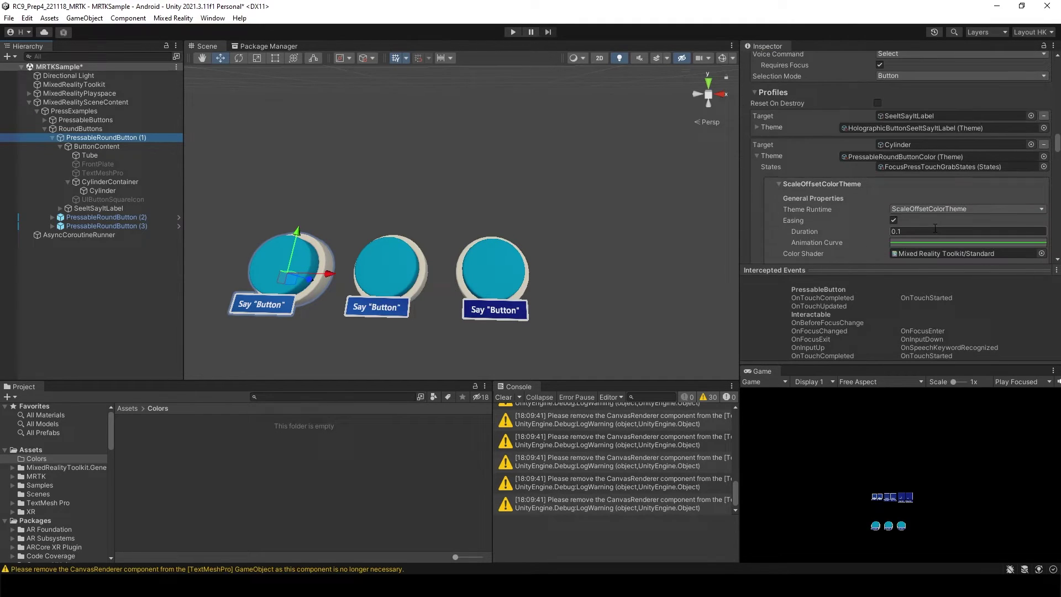
click(901, 159)
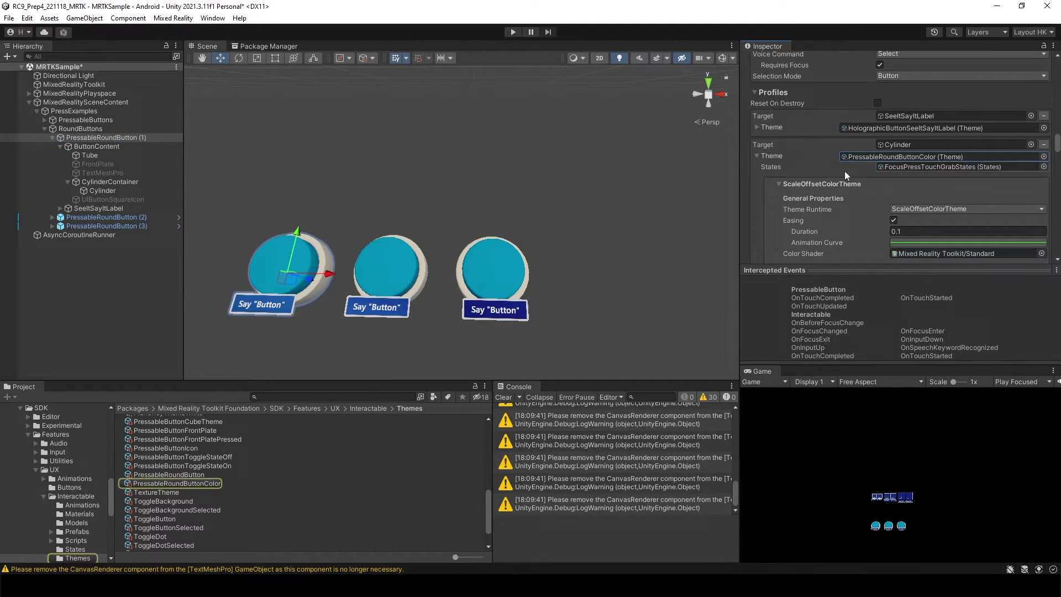
scroll(26, 463, up, 5)
scroll(20, 477, up, 5)
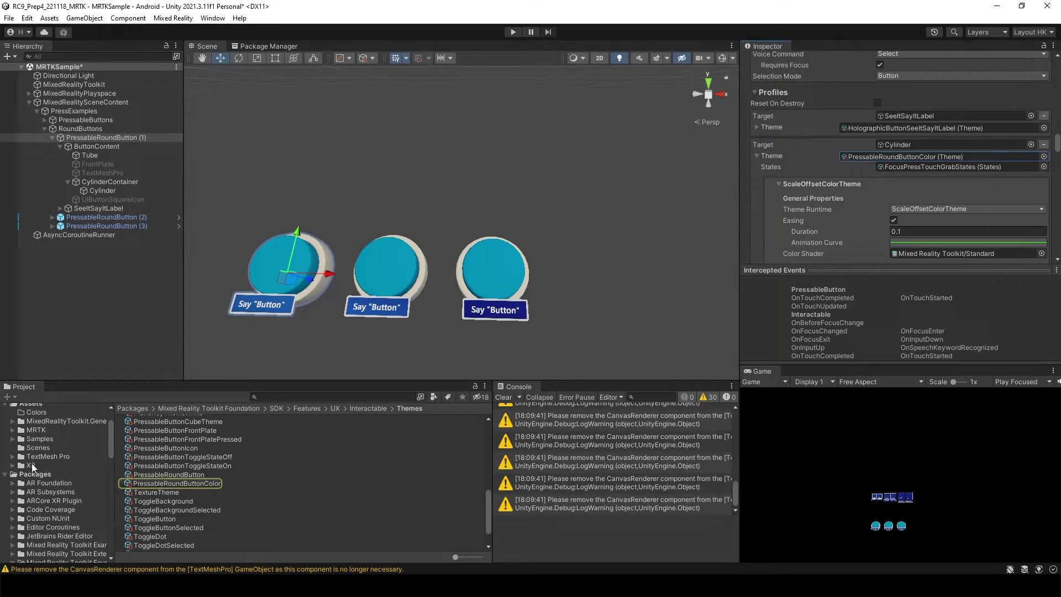
scroll(39, 472, up, 5)
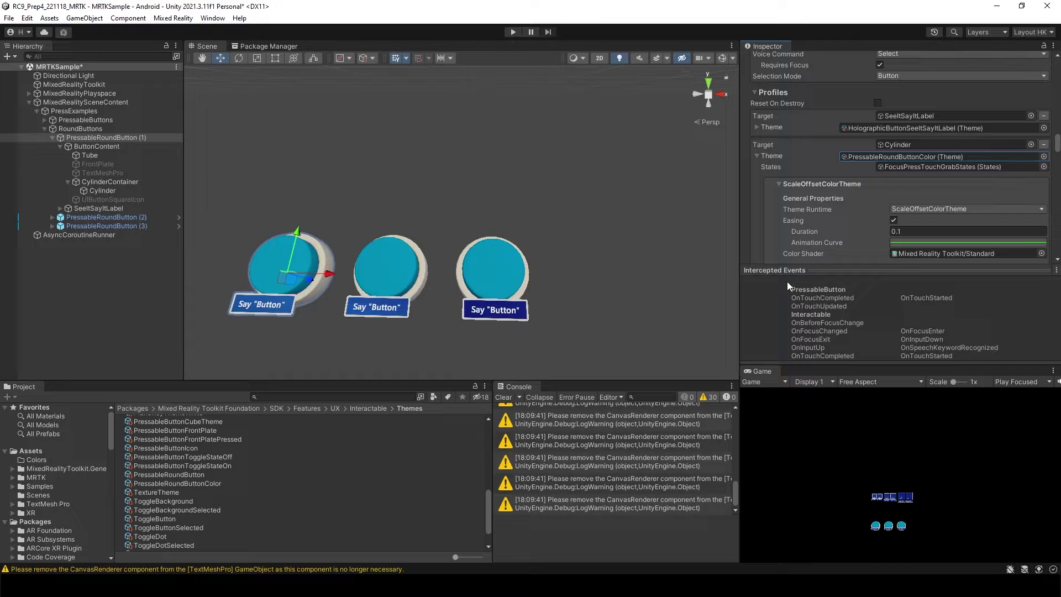
click(911, 157)
mouse_move(158, 484)
mouse_down()
mouse_move(85, 459)
mouse_move(45, 461)
mouse_up()
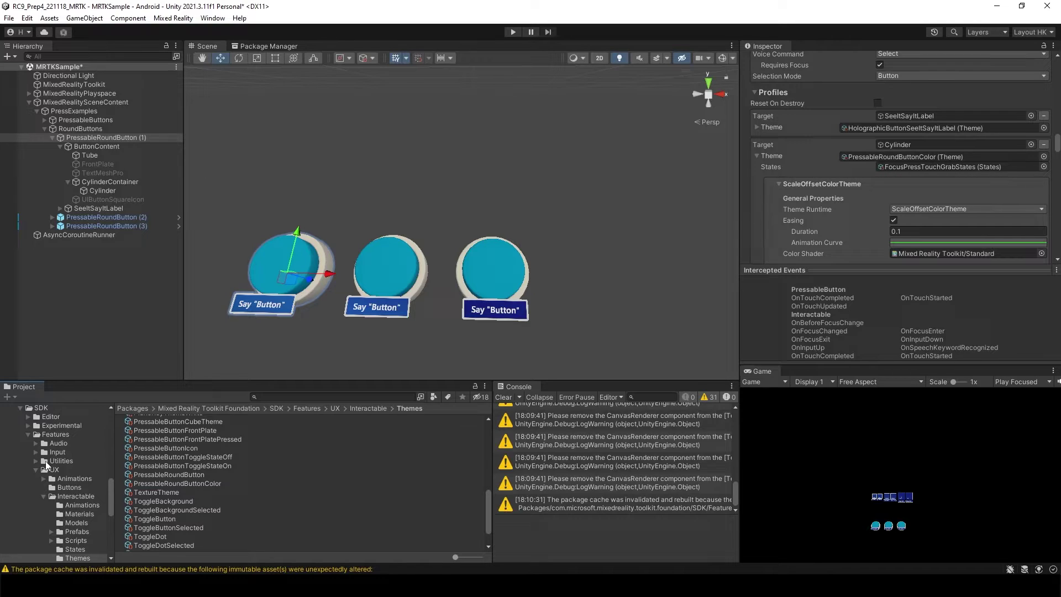
scroll(50, 473, up, 10)
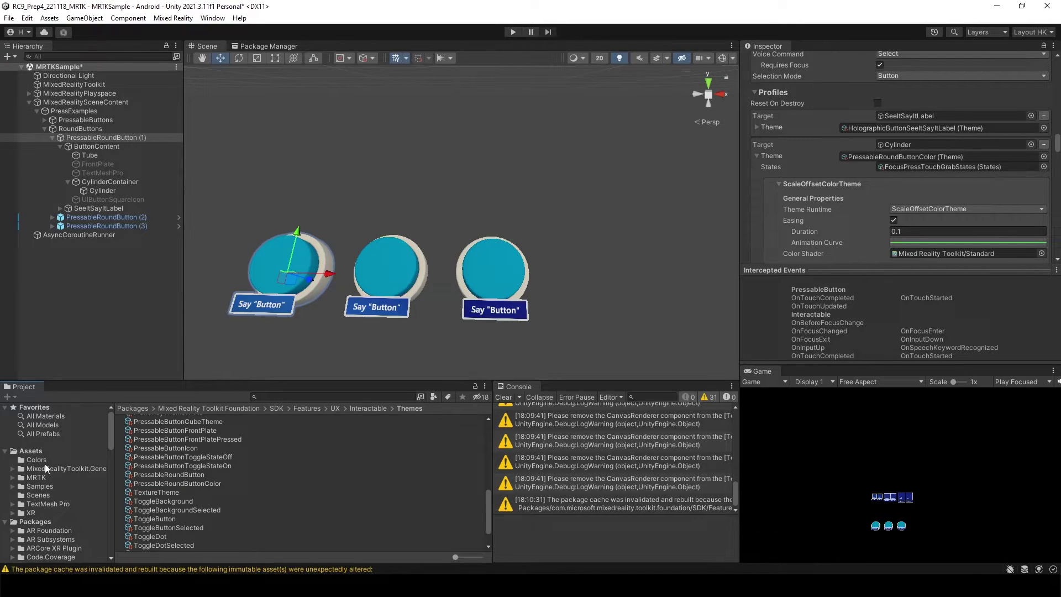
click(51, 457)
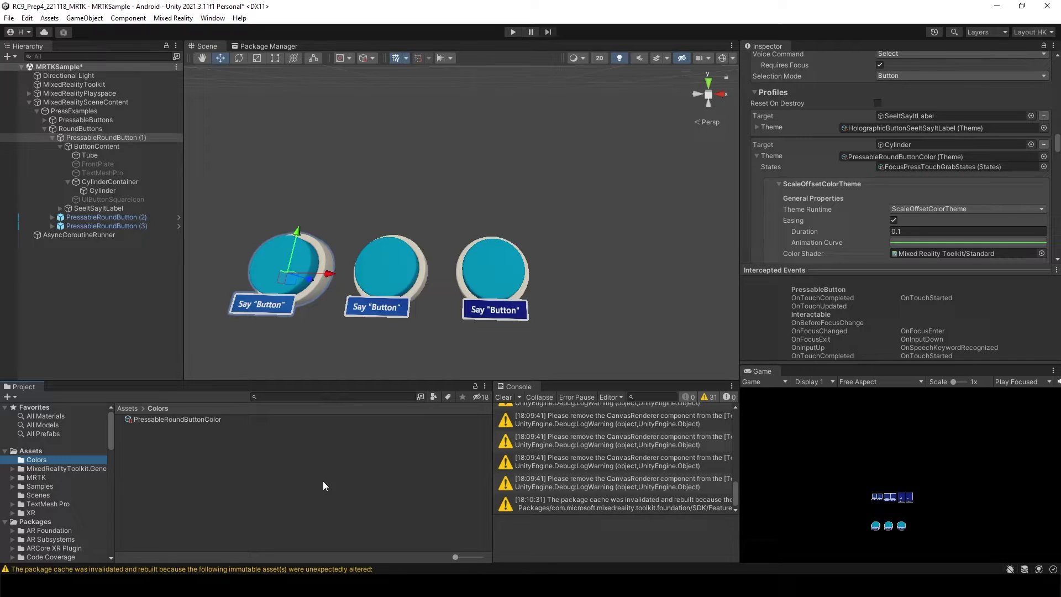
Step: Rename the copied theme to 'HK PressableRoundButtonColor' and reselect PressableRoundButton (1)
click(185, 420)
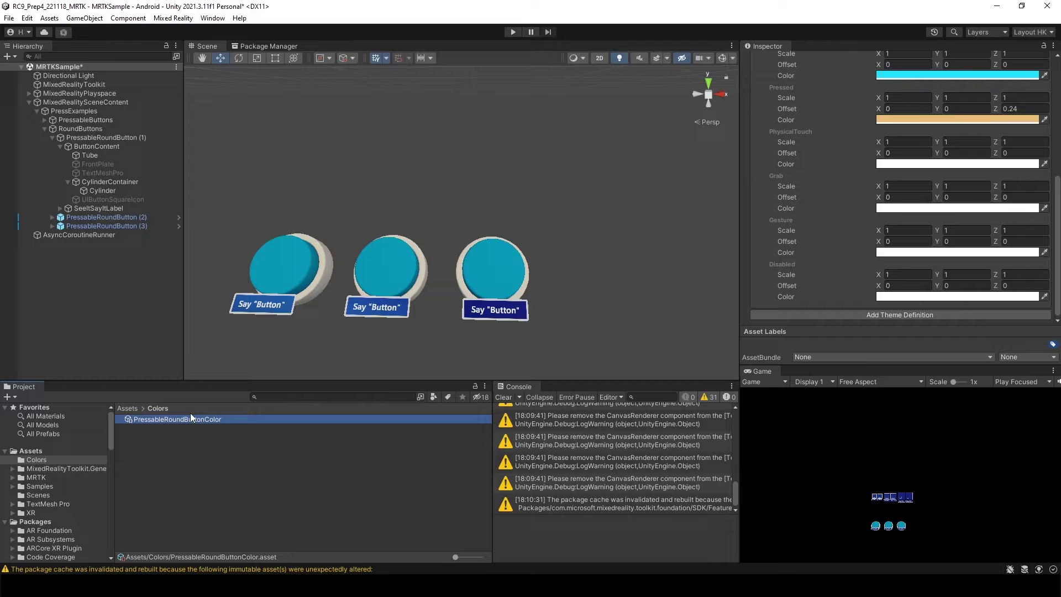
scroll(851, 223, up, 5)
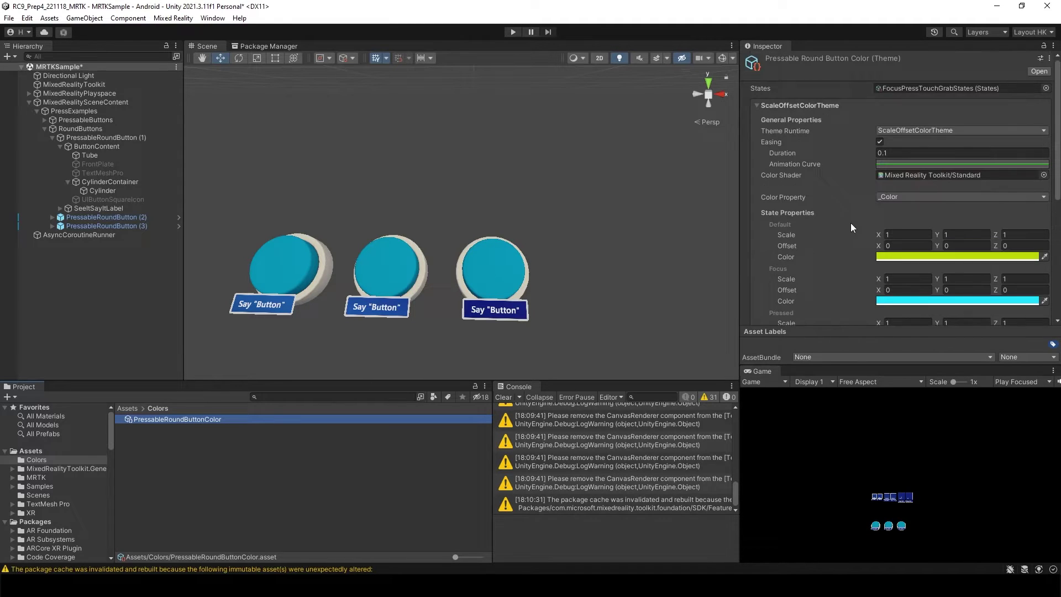
click(203, 449)
click(220, 420)
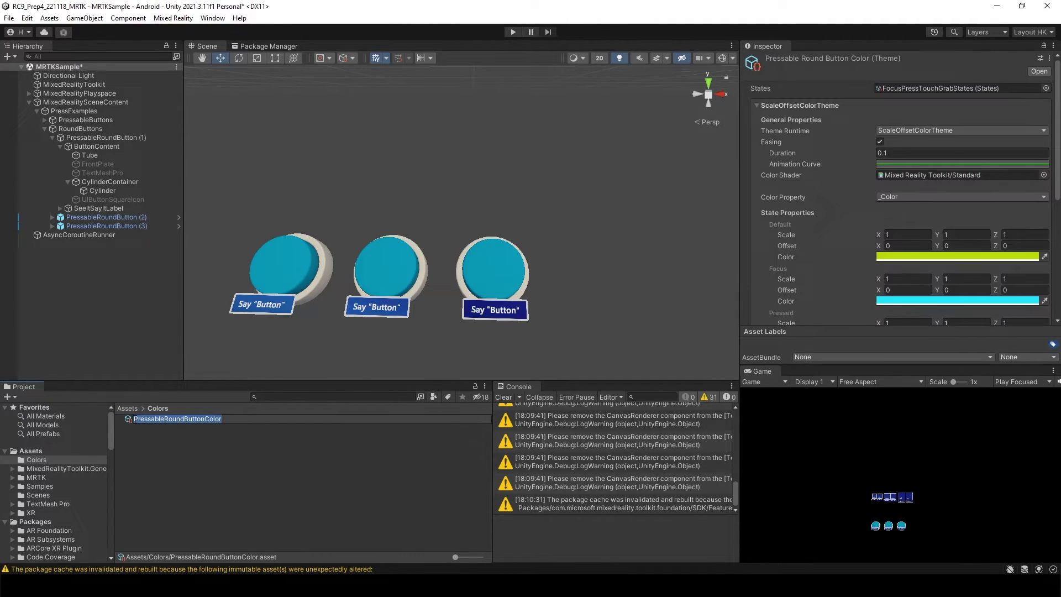
text(HK)
key(Return)
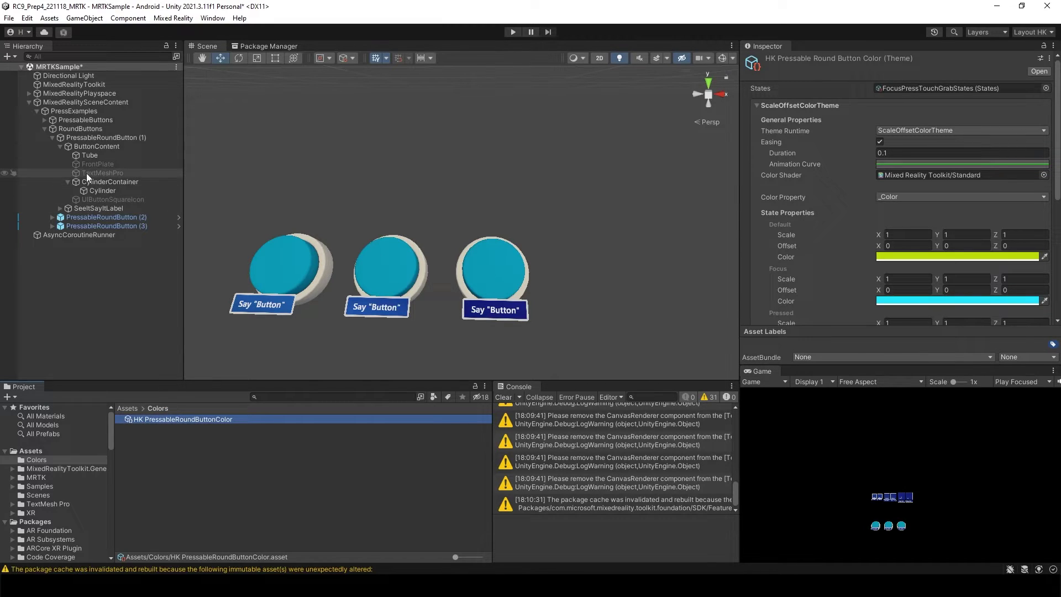
click(92, 139)
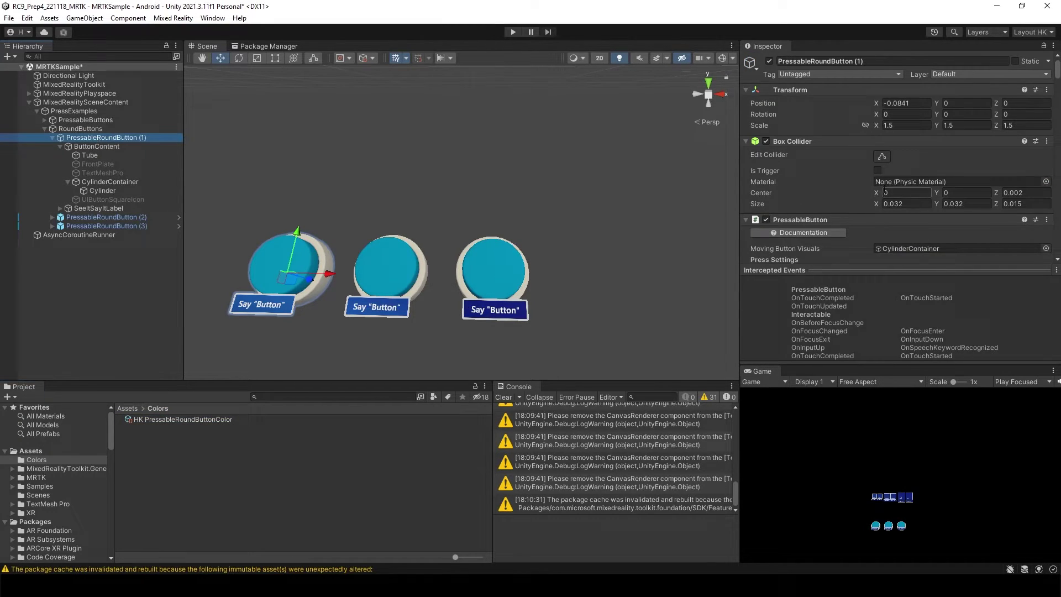
scroll(832, 189, down, 3)
scroll(831, 189, down, 5)
scroll(831, 190, down, 3)
scroll(832, 189, down, 3)
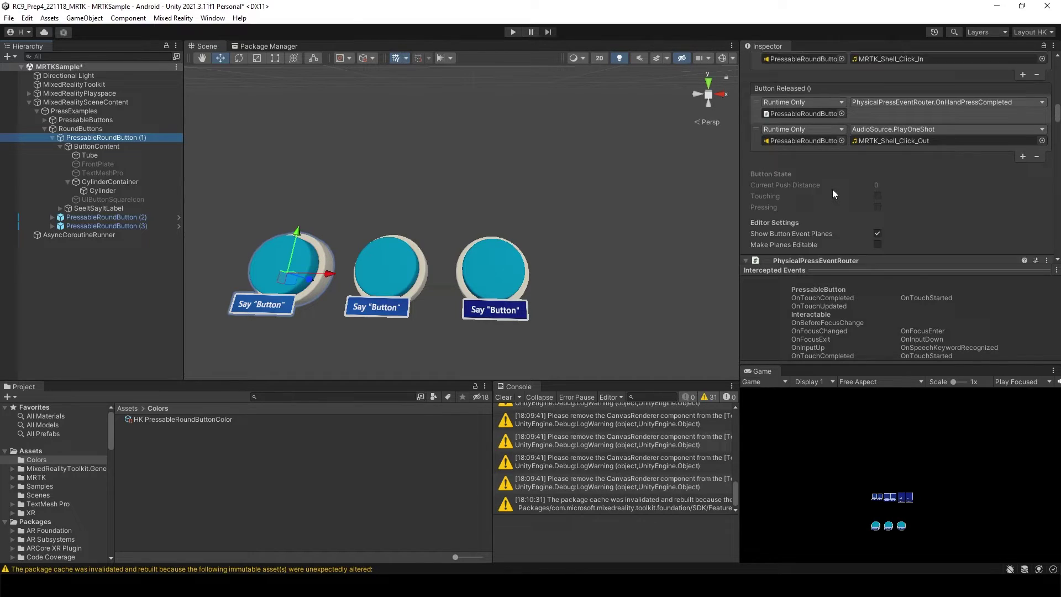
scroll(832, 189, down, 3)
scroll(832, 189, down, 3)
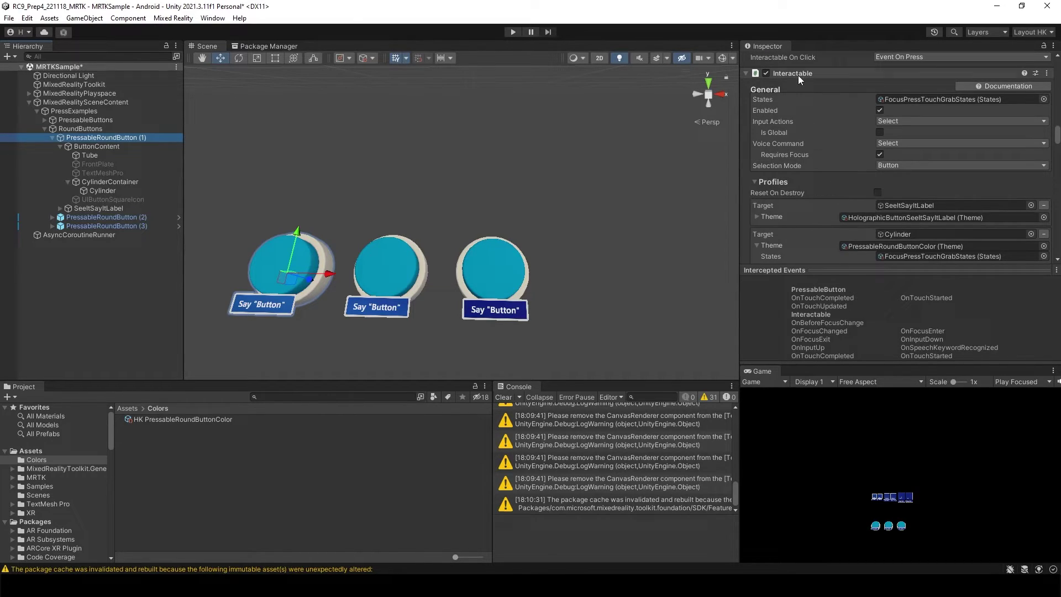
scroll(800, 99, down, 3)
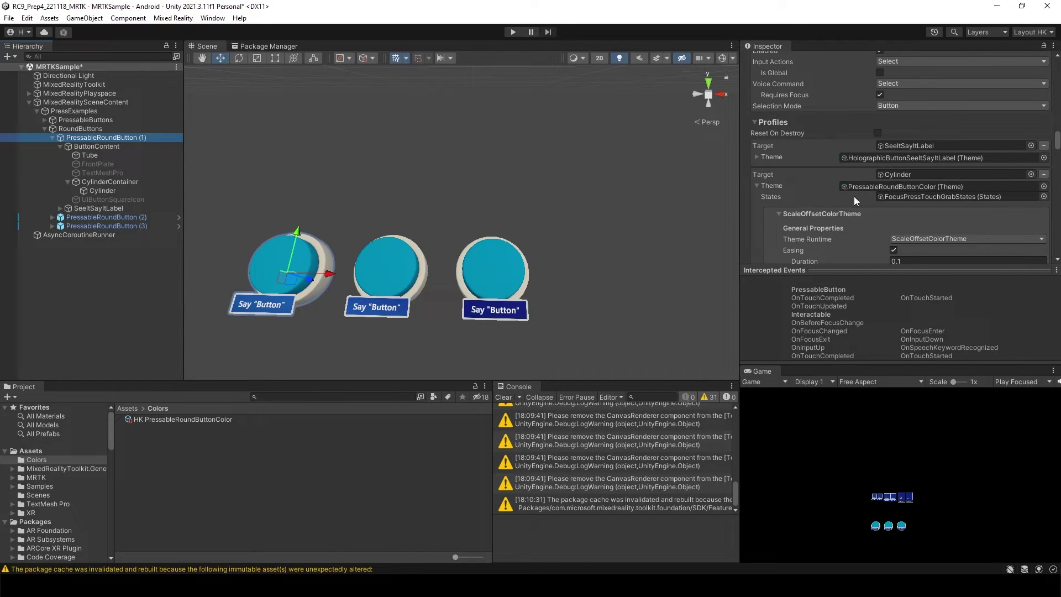
Step: Assign HK PressableRoundButtonColor as the Cylinder's theme and expand its settings
click(1043, 185)
text(hk)
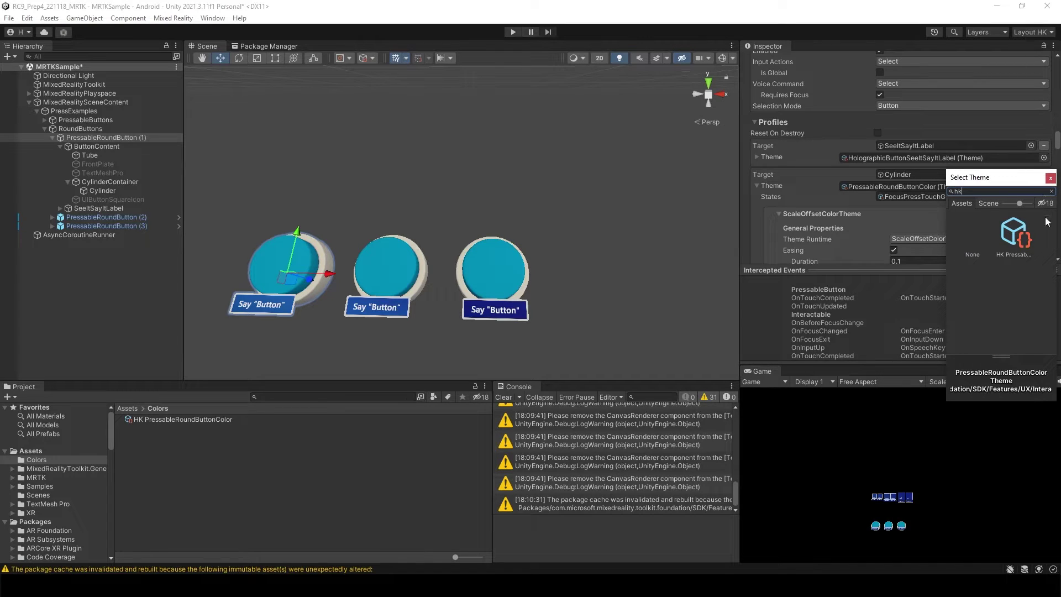
click(1028, 232)
double_click(1028, 230)
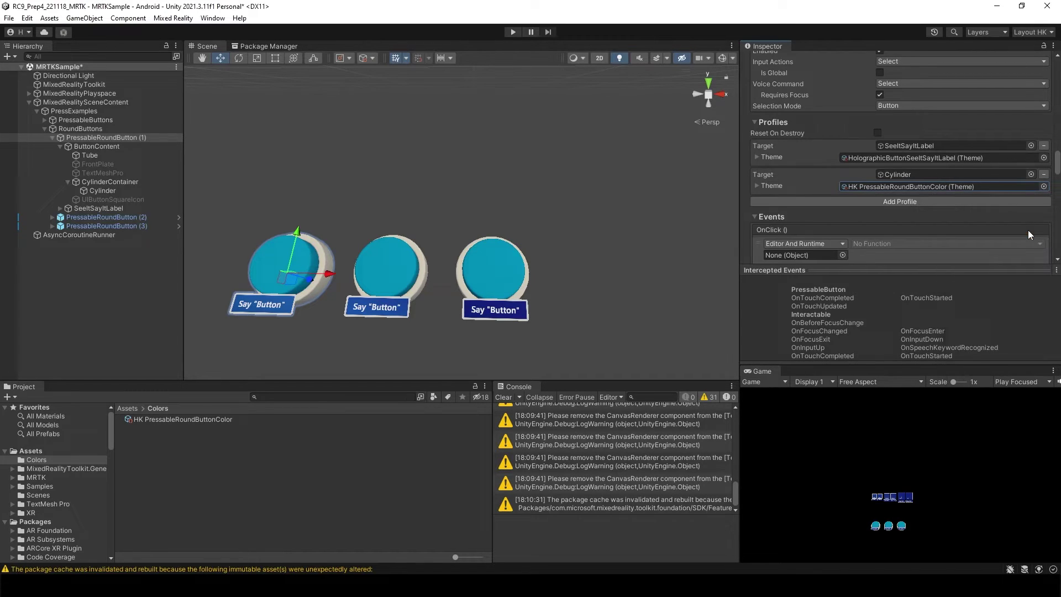
click(754, 185)
scroll(889, 224, down, 2)
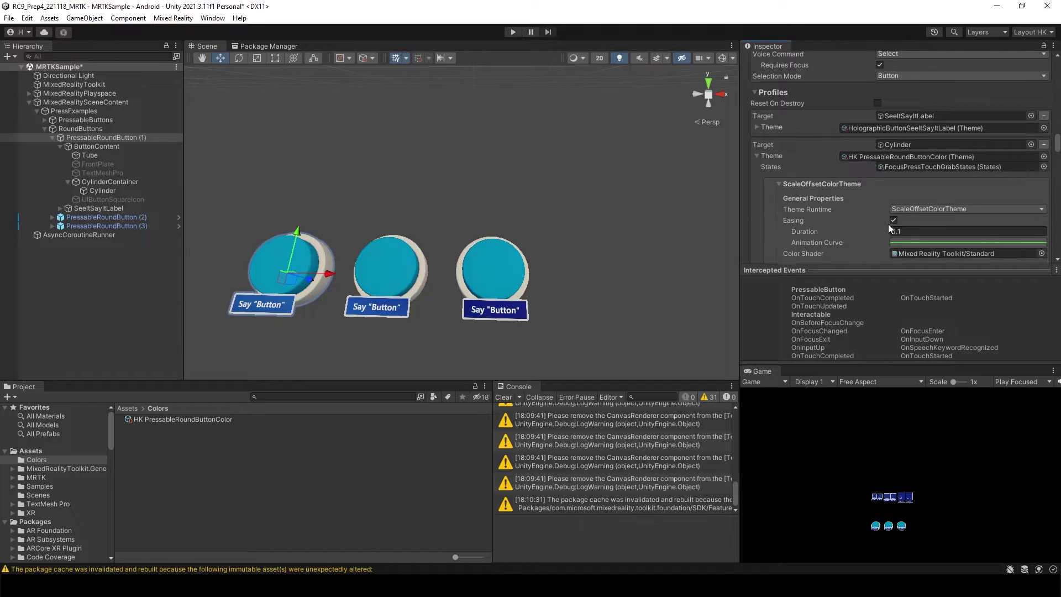
scroll(872, 212, down, 2)
scroll(870, 214, down, 2)
scroll(922, 149, down, 2)
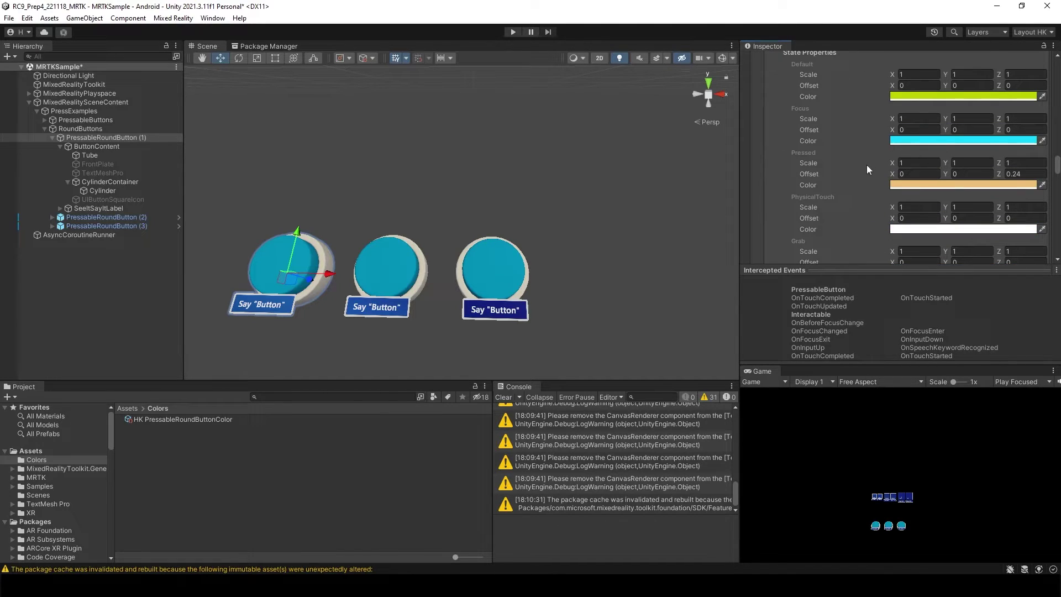
scroll(870, 164, down, 1)
scroll(903, 165, up, 2)
Step: Set the Default state colour to red and the Focus colour to pink
click(937, 172)
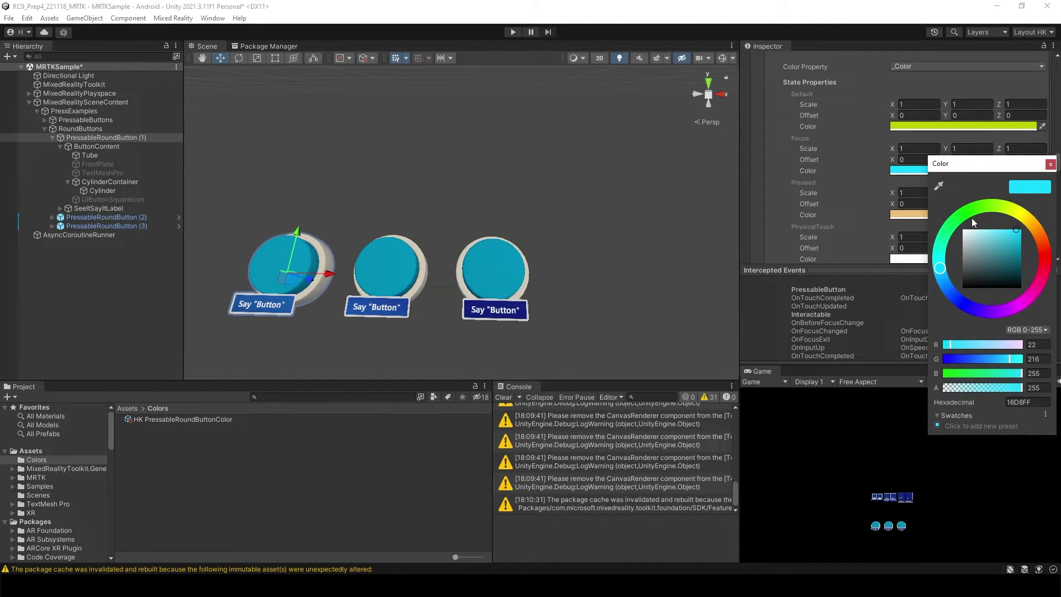
click(985, 127)
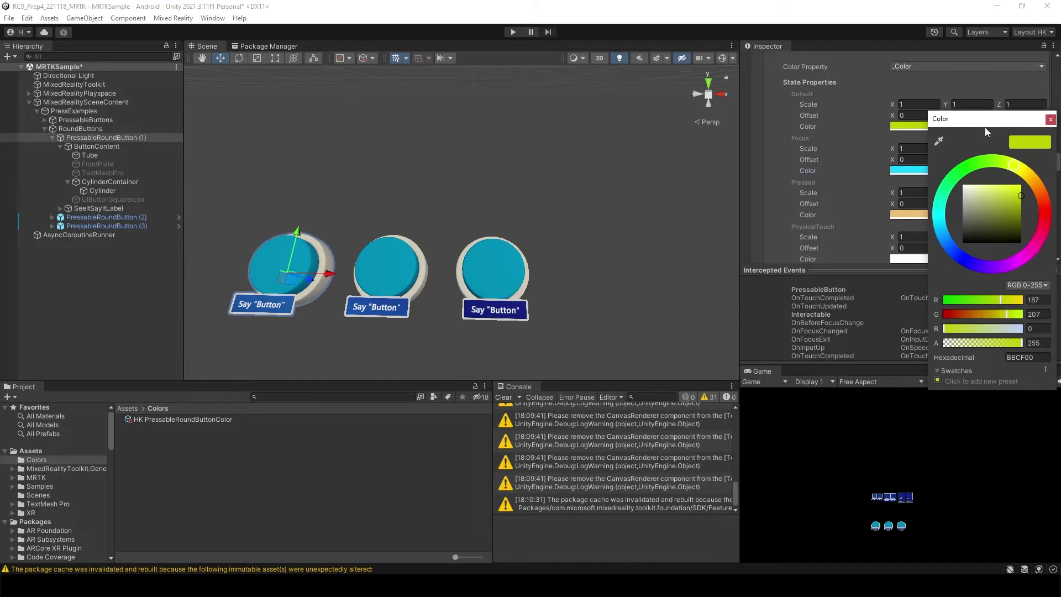
click(1050, 205)
click(908, 172)
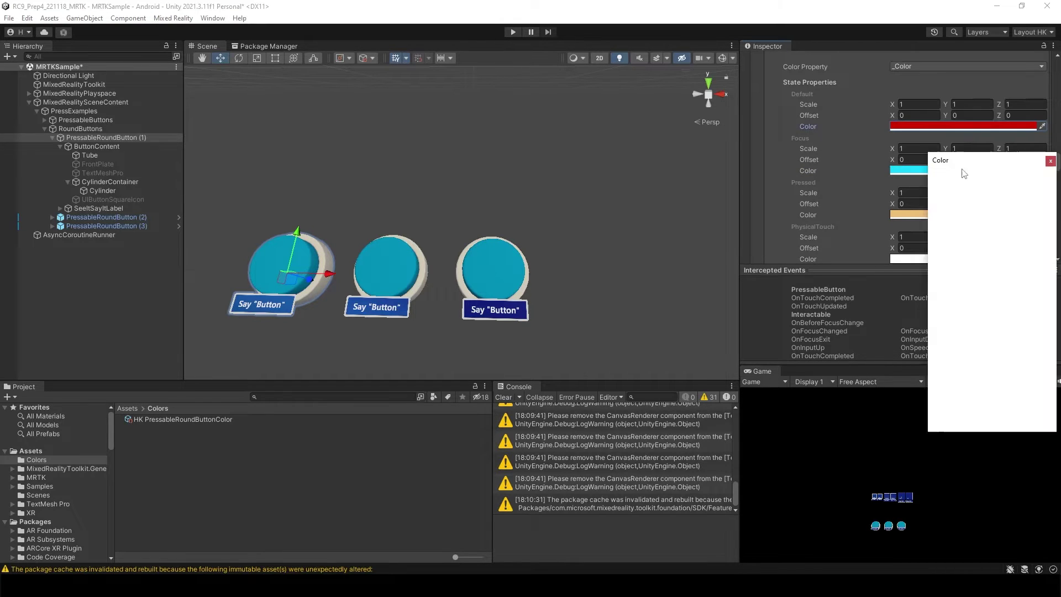
click(1045, 255)
drag(996, 226, 988, 217)
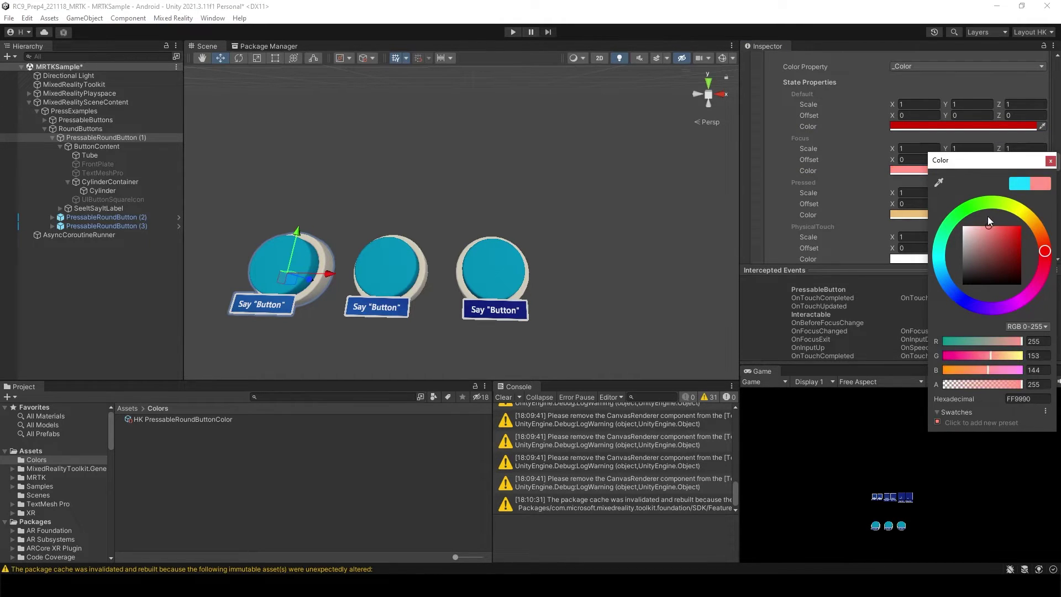
click(1050, 161)
Step: Set the Pressed colour to cyan and check the Default colour's red FF0000 hex value
click(930, 214)
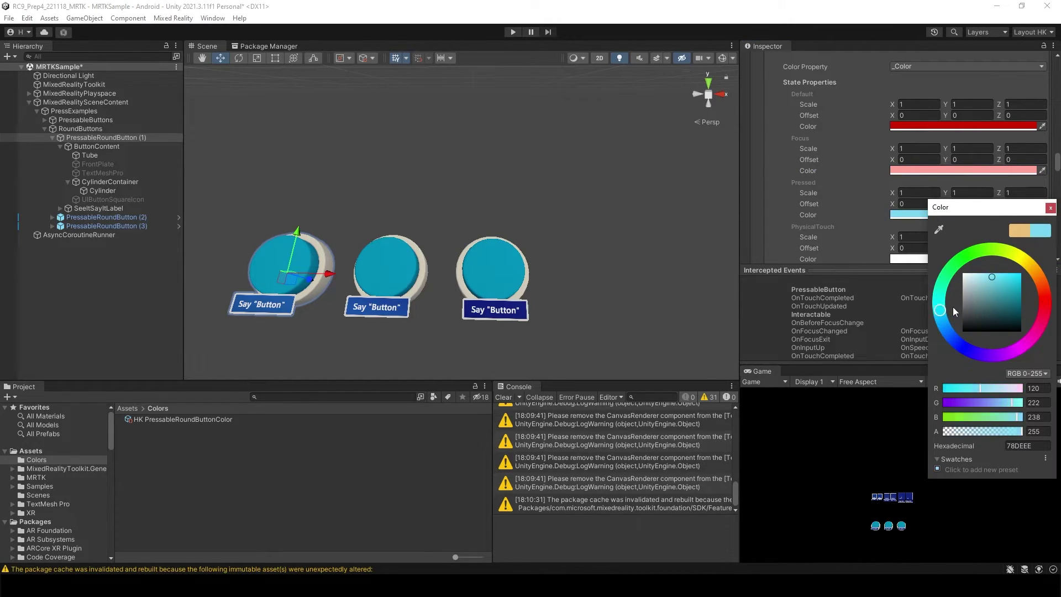
drag(945, 330, 953, 302)
click(1051, 208)
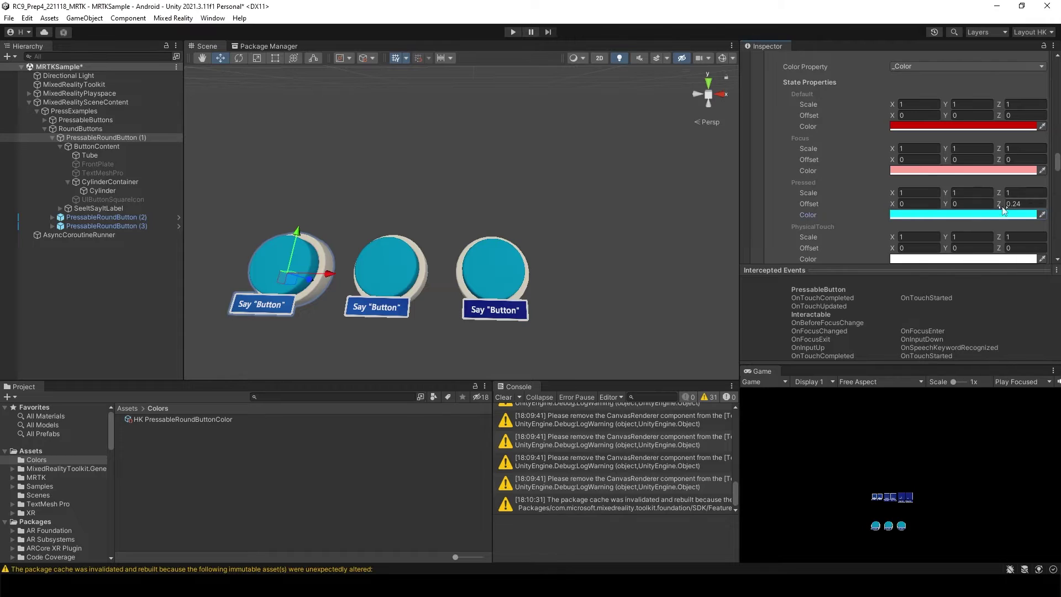
scroll(961, 166, up, 1)
click(961, 156)
click(1050, 147)
click(993, 157)
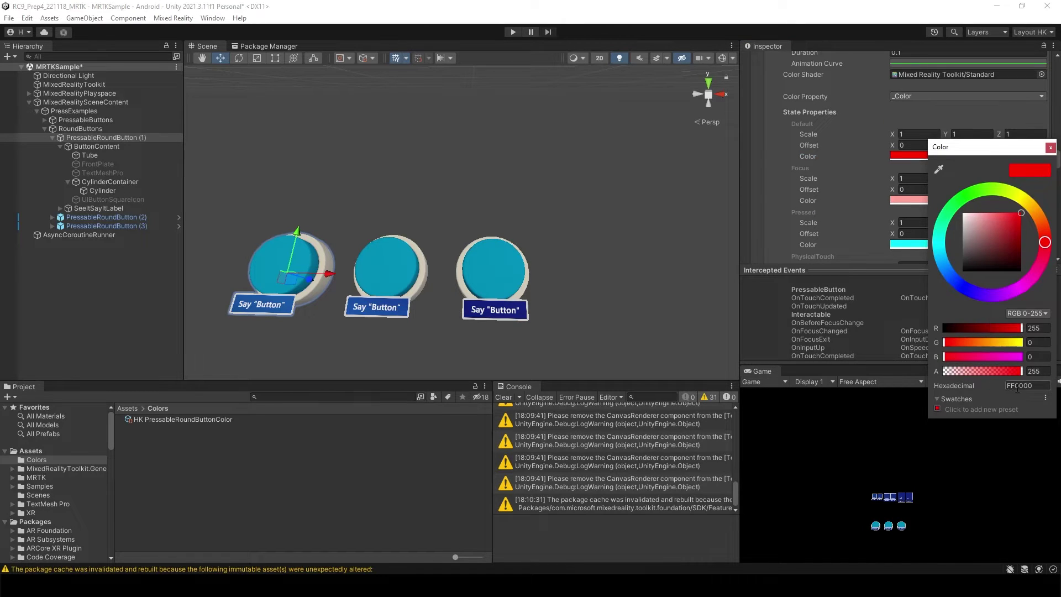
drag(1036, 386, 954, 383)
Step: Select the leftmost button's cylinder and inspect its assigned materials
click(627, 268)
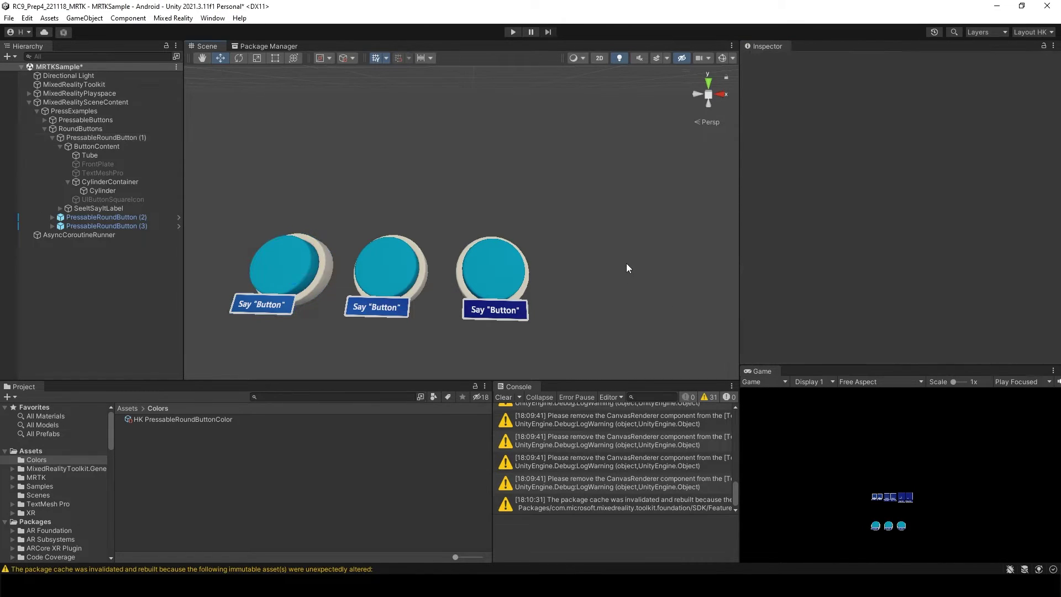
click(280, 265)
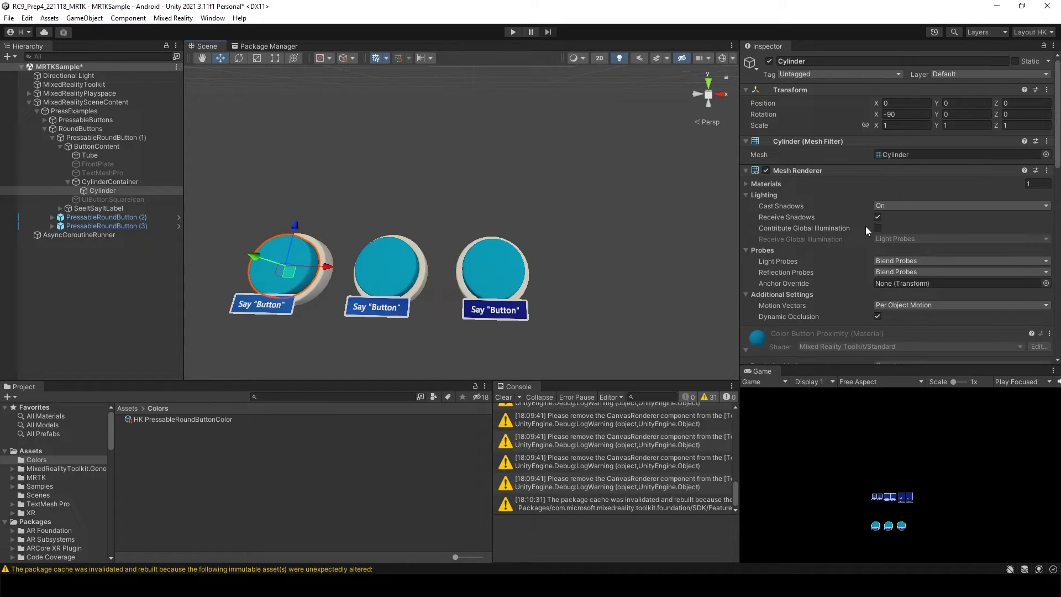
click(745, 185)
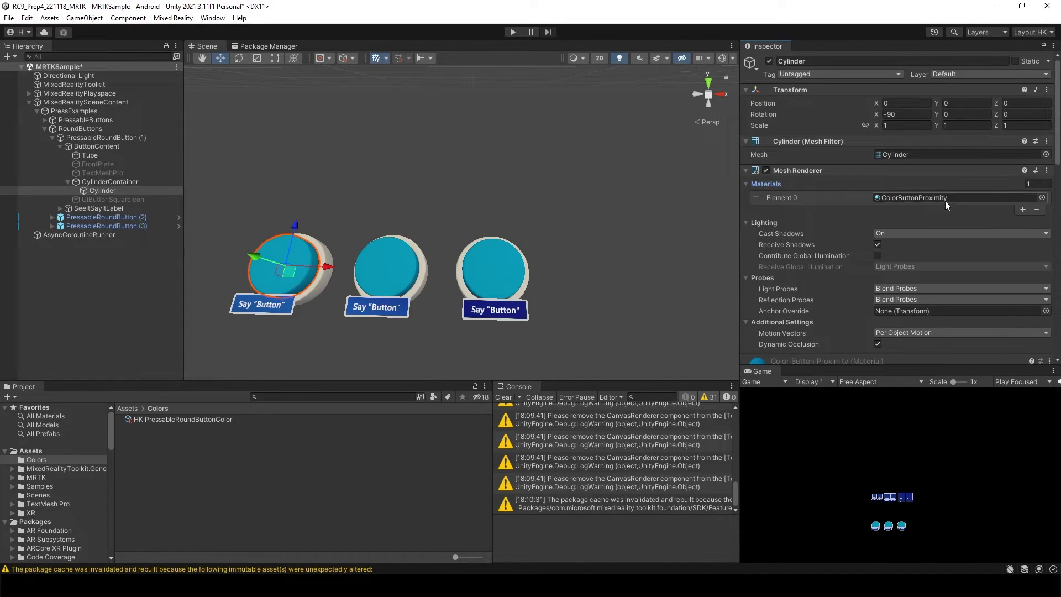
Step: Create a red (FF0000 Albedo) ButtonColor material and apply it to the leftmost button
click(33, 451)
right_click(170, 501)
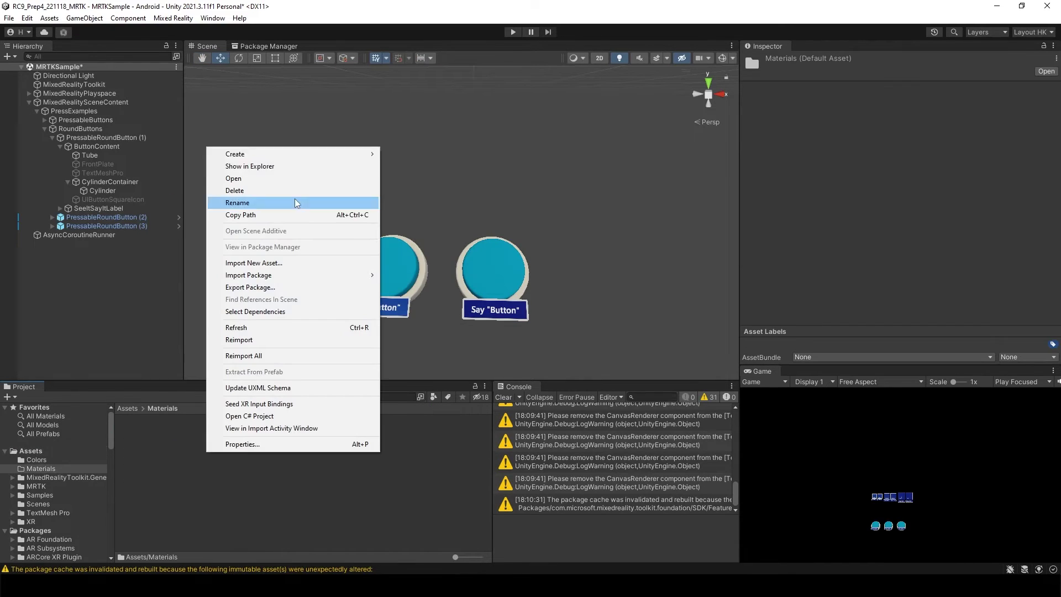
click(900, 110)
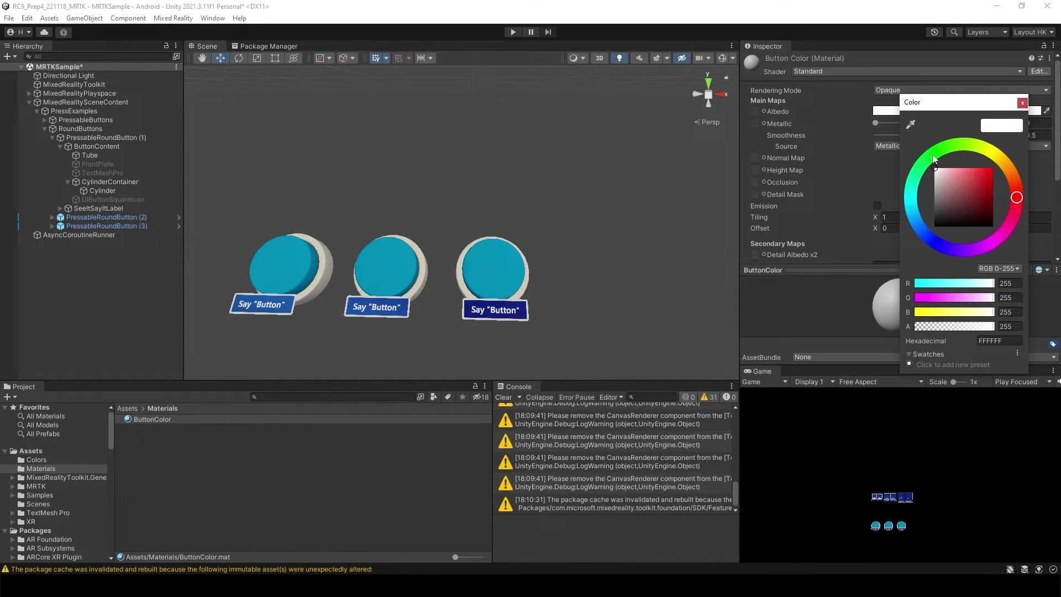
text(FF0000)
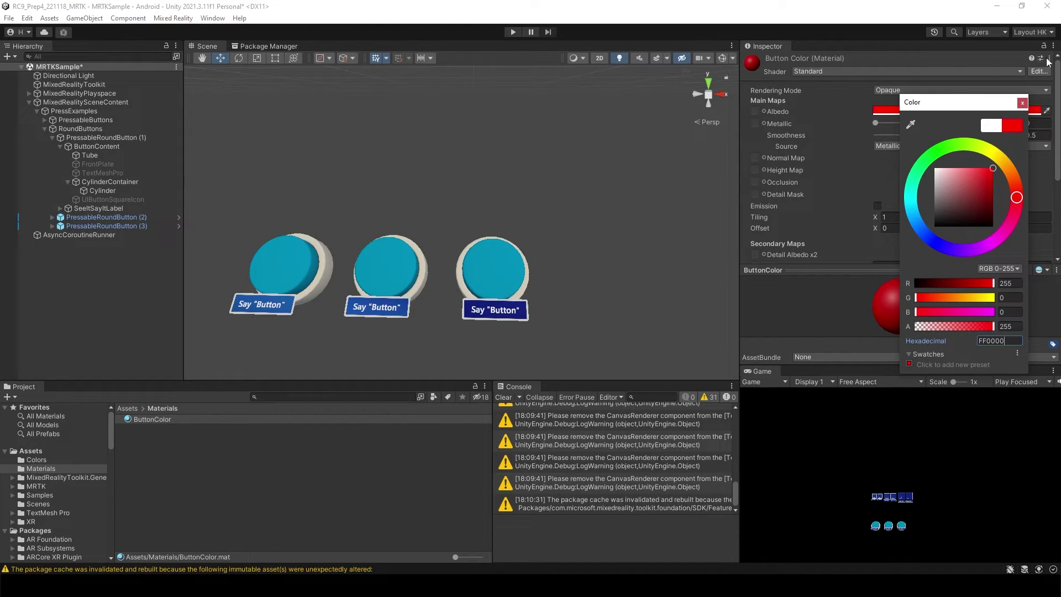
click(1022, 102)
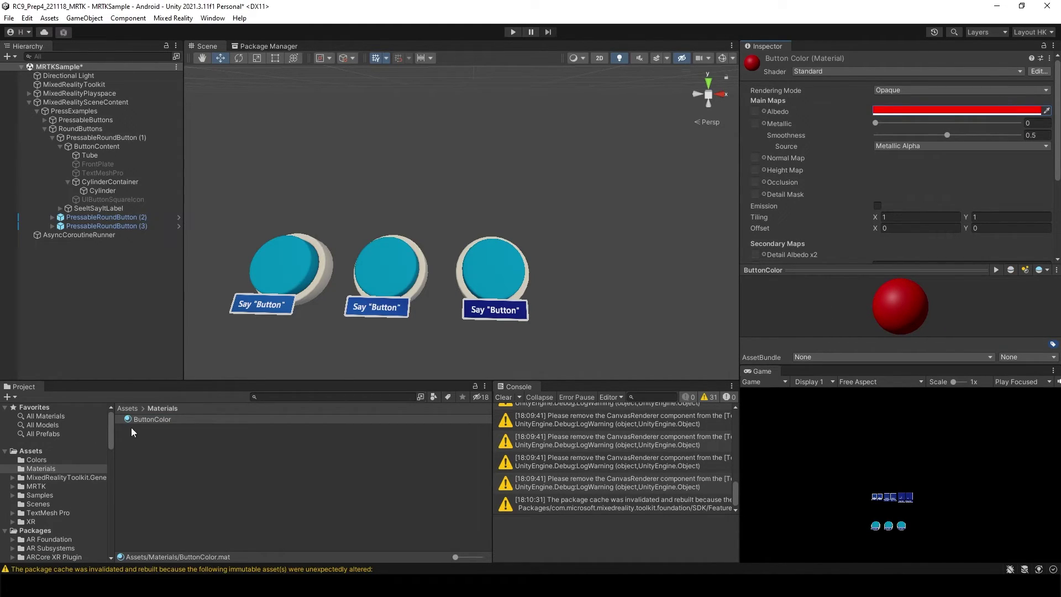
drag(153, 420, 286, 262)
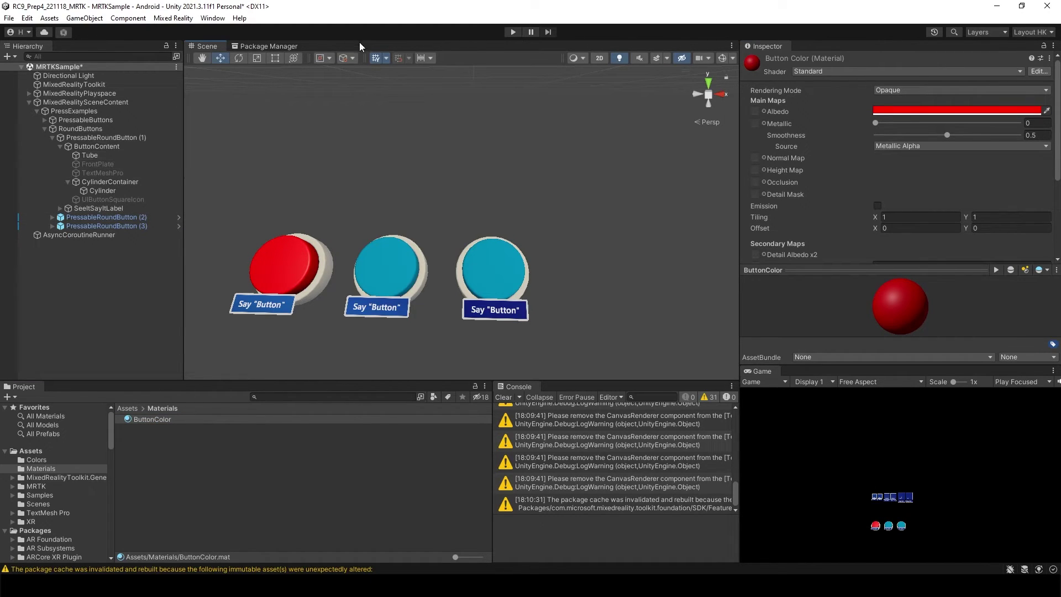
click(513, 32)
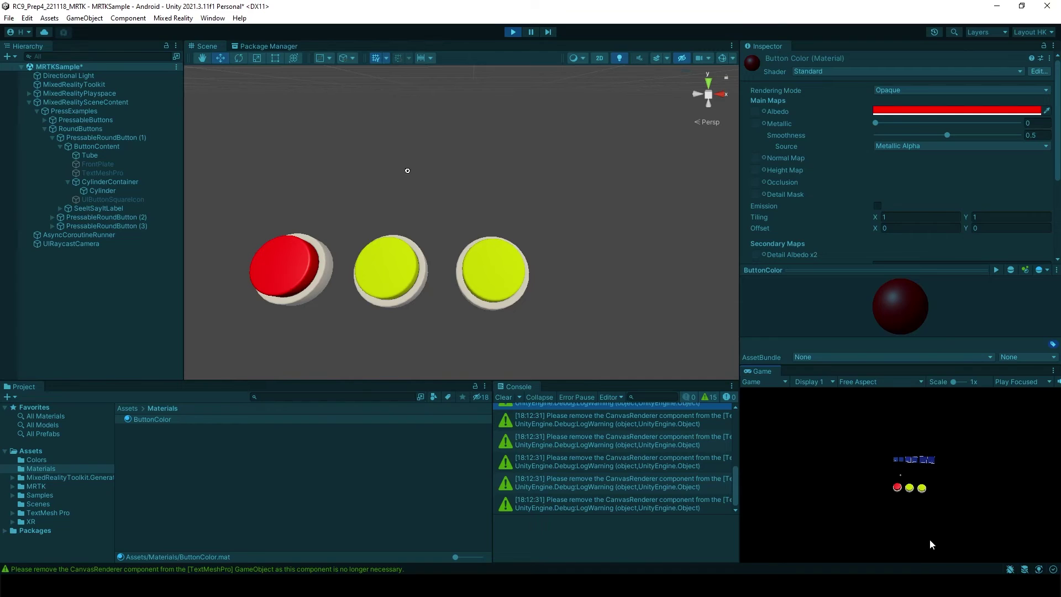
key(w)
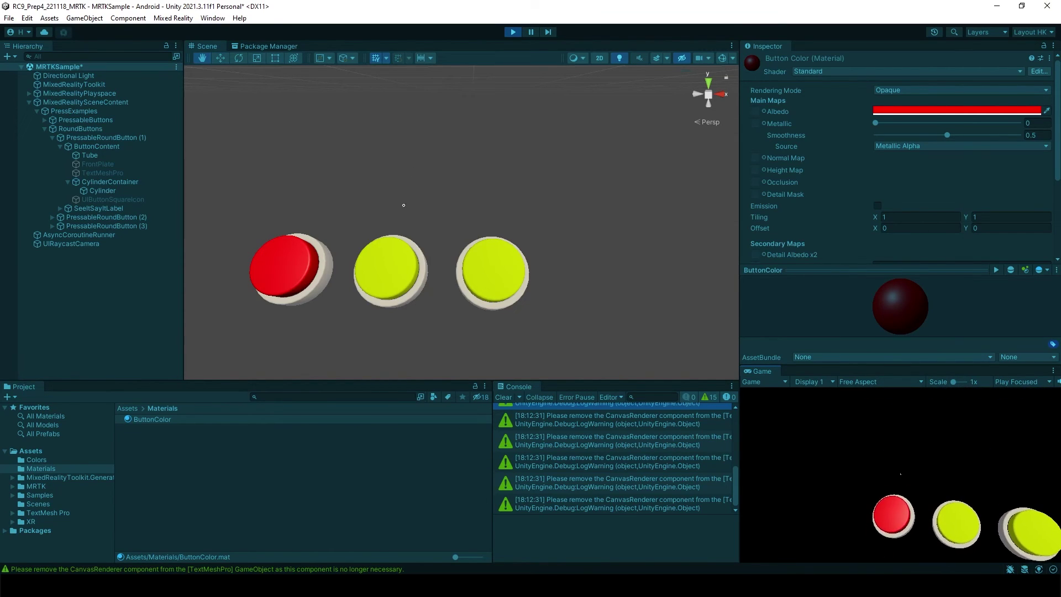
key(q)
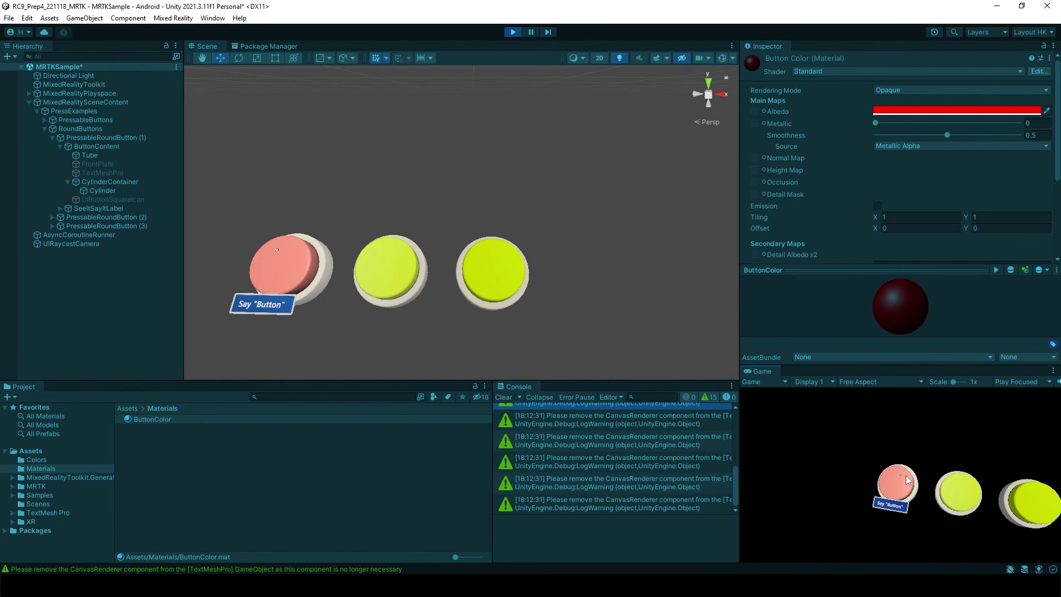
click(513, 33)
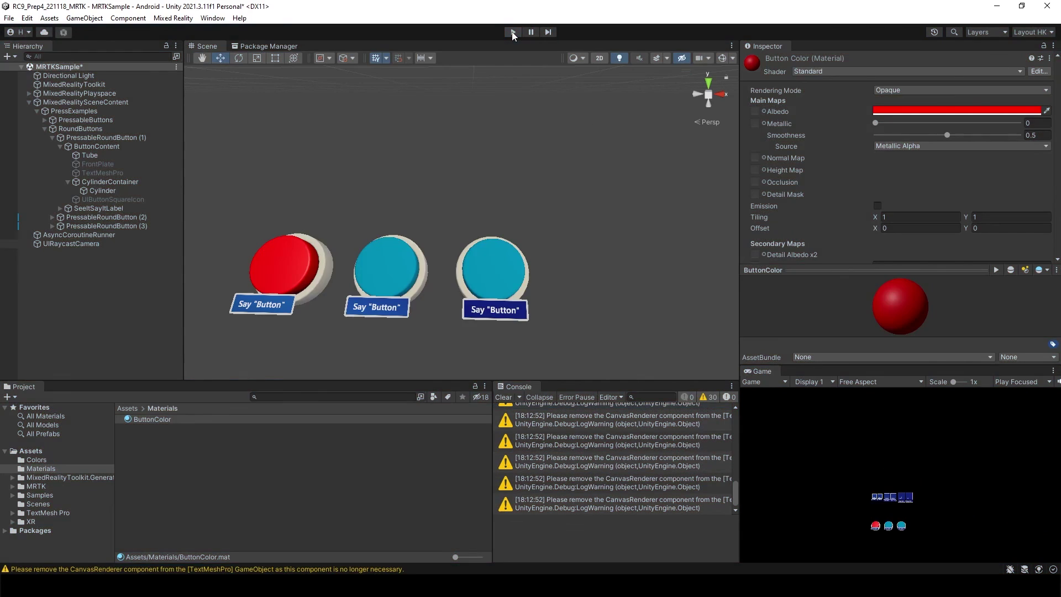